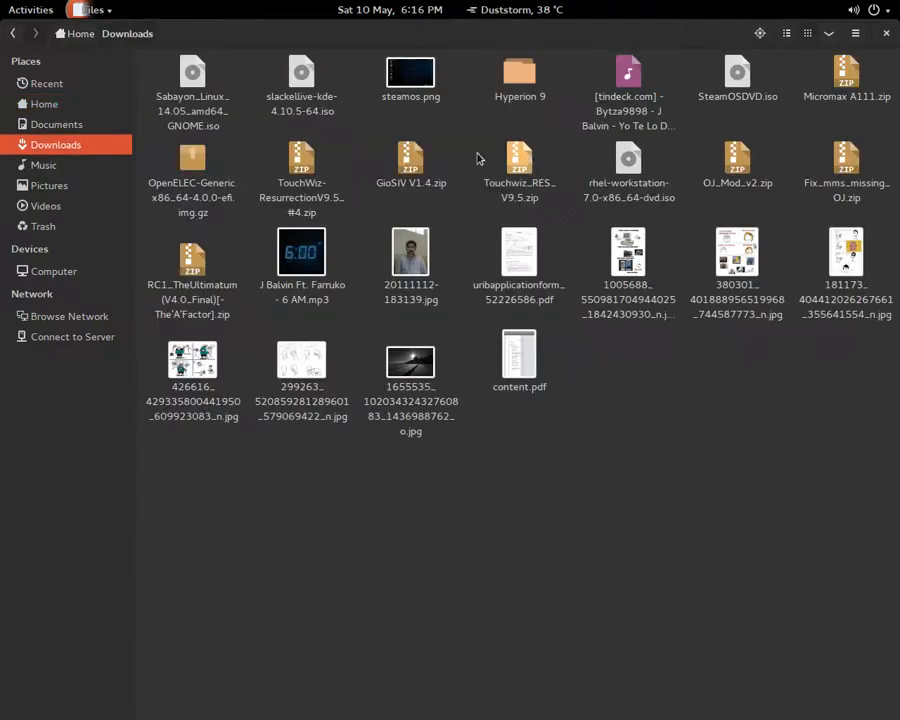
Review the properties of Sabayon_Linux_14.05_amd64_GNOME.iso, a 1.6 GB raw CD image, then close them
{"action": "right_click", "coordinate": [182, 112]}
{"action": "left_click", "coordinate": [298, 388]}
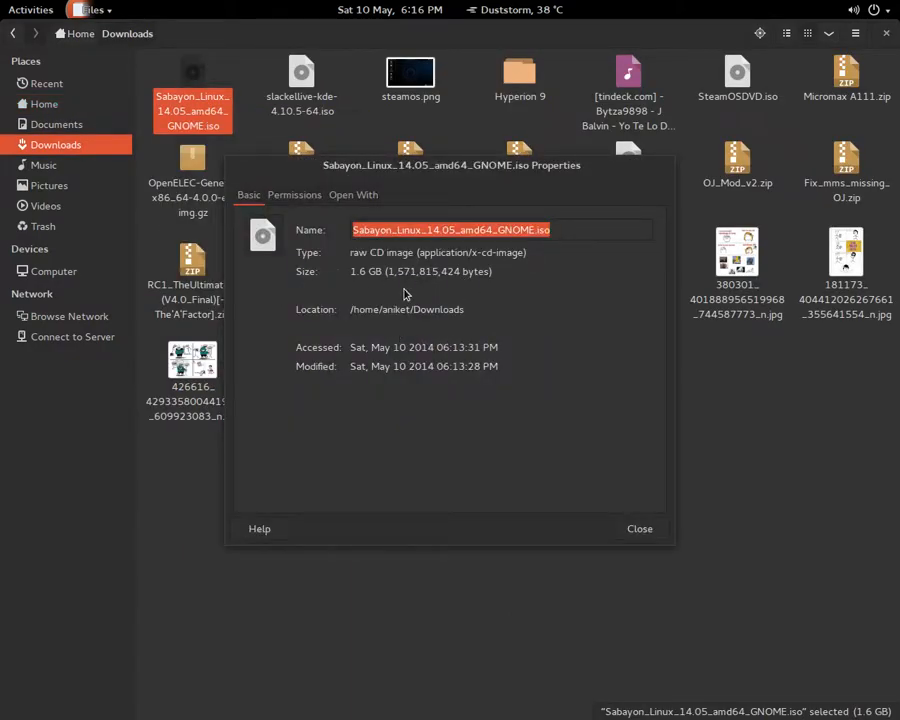
{"action": "left_click", "coordinate": [512, 231]}
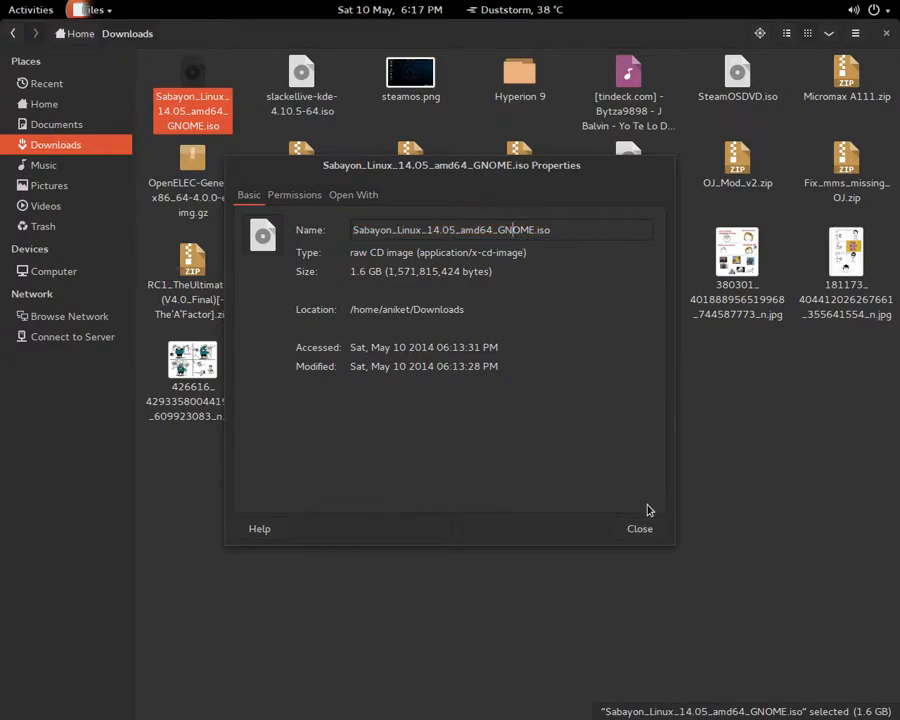
{"action": "left_click", "coordinate": [639, 528]}
{"action": "left_click", "coordinate": [878, 37]}
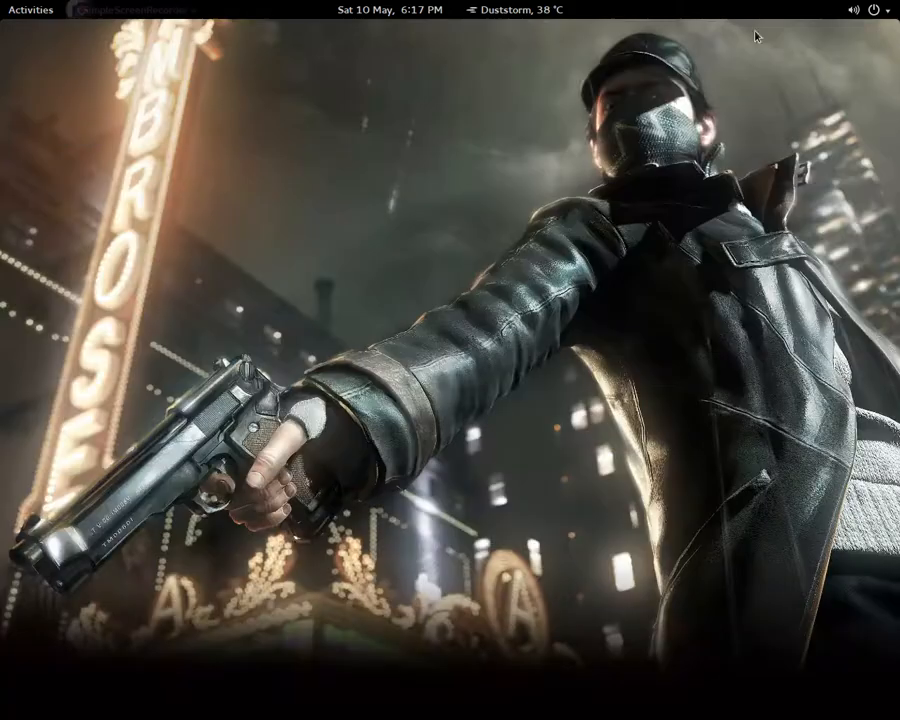
{"action": "mouse_move", "coordinate": [3, 3]}
{"action": "left_click", "coordinate": [851, 128]}
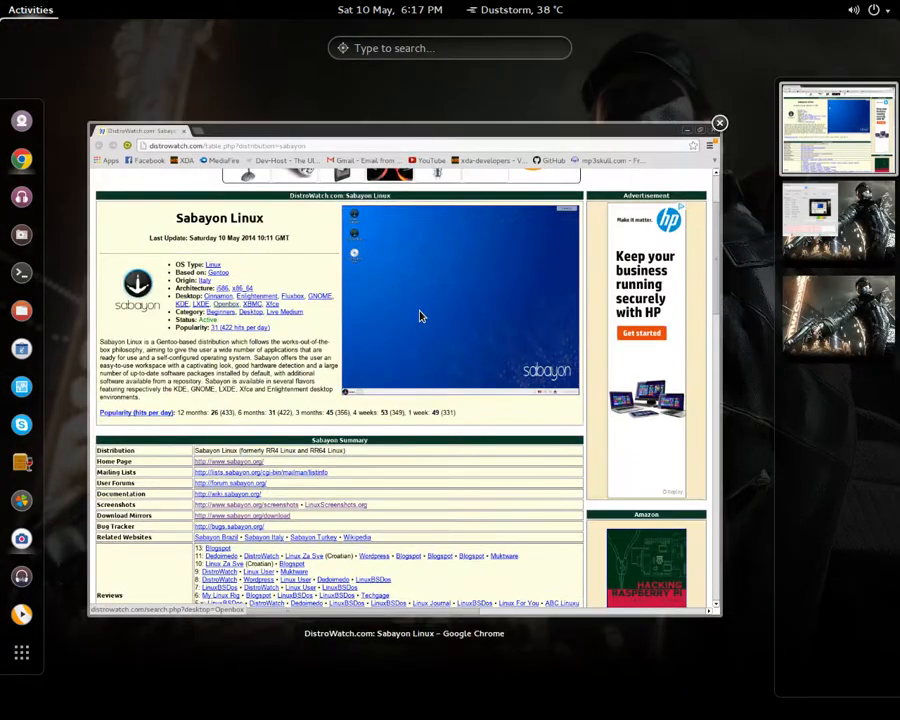
{"action": "left_click", "coordinate": [418, 315]}
{"action": "scroll", "coordinate": [230, 510], "scroll_direction": "down", "scroll_amount": 2}
{"action": "right_click", "coordinate": [211, 388]}
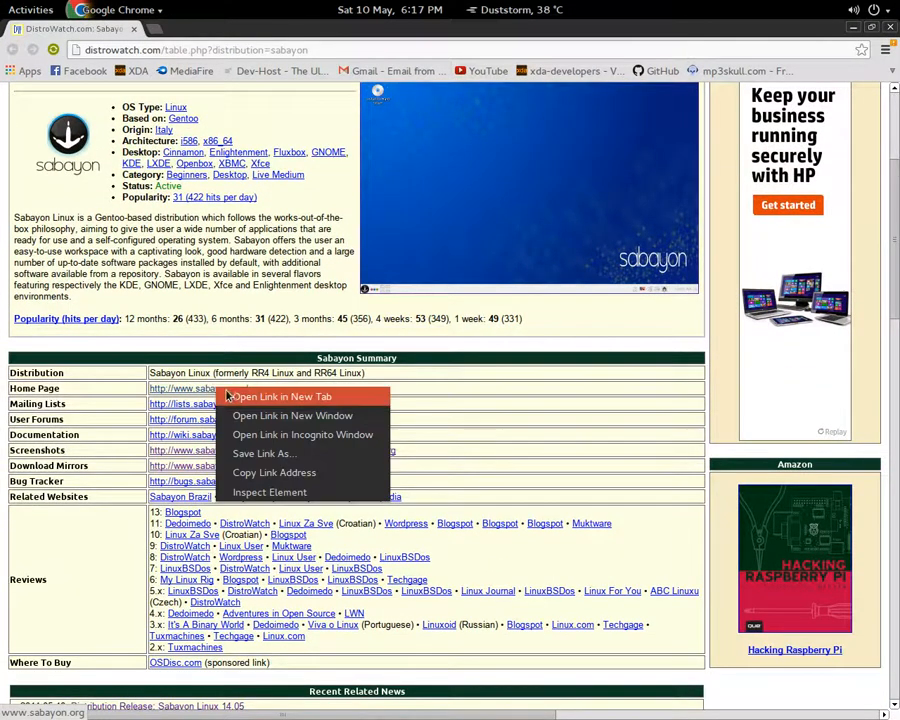
{"action": "left_click", "coordinate": [262, 395]}
{"action": "left_click", "coordinate": [214, 34]}
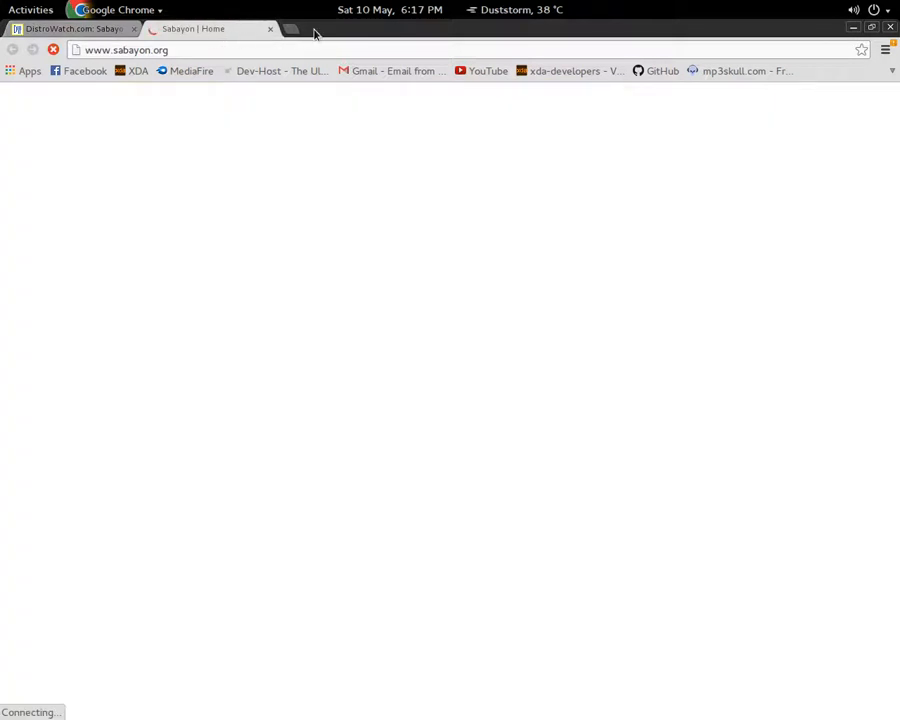
{"action": "scroll", "coordinate": [508, 263], "scroll_direction": "down", "scroll_amount": 1}
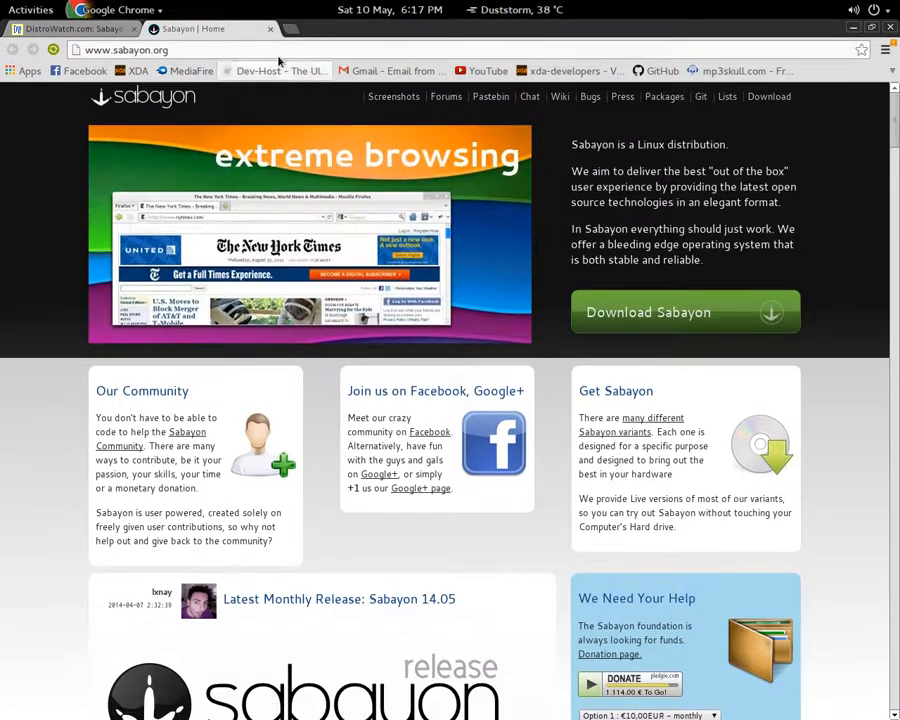
{"action": "left_click", "coordinate": [270, 28]}
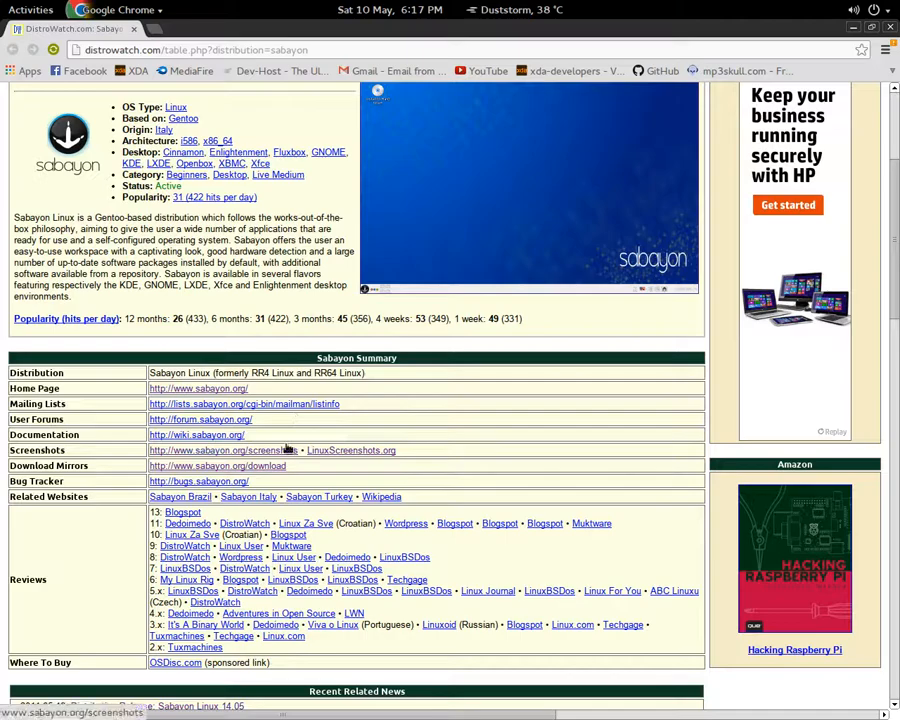
{"action": "scroll", "coordinate": [291, 450], "scroll_direction": "up", "scroll_amount": 3}
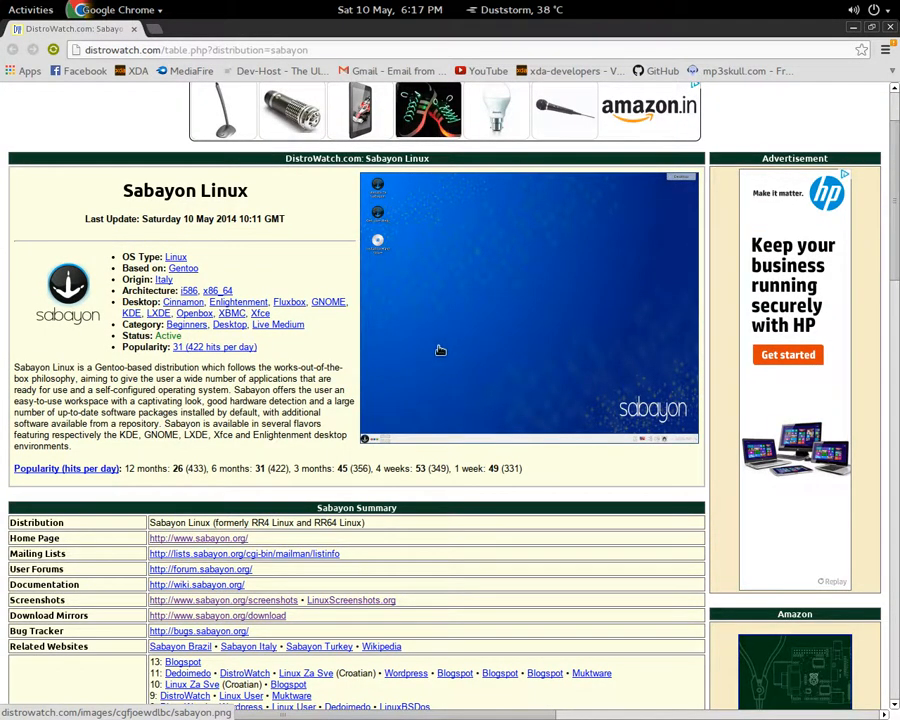
{"action": "scroll", "coordinate": [446, 353], "scroll_direction": "down", "scroll_amount": 4}
{"action": "mouse_move", "coordinate": [2, 2]}
{"action": "left_click", "coordinate": [876, 231]}
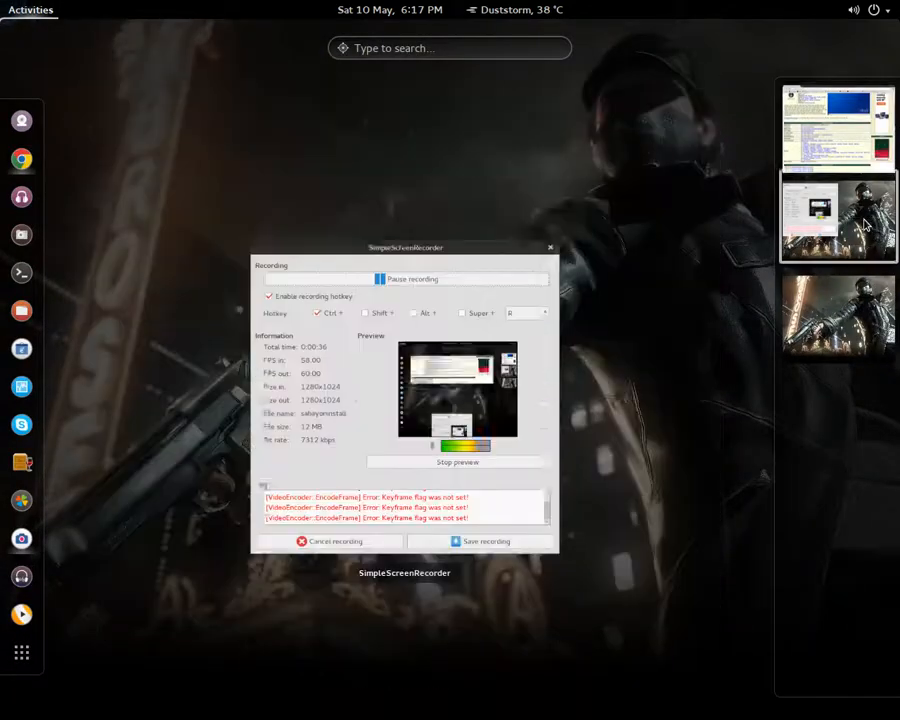
{"action": "left_click", "coordinate": [812, 332]}
{"action": "left_click", "coordinate": [122, 298]}
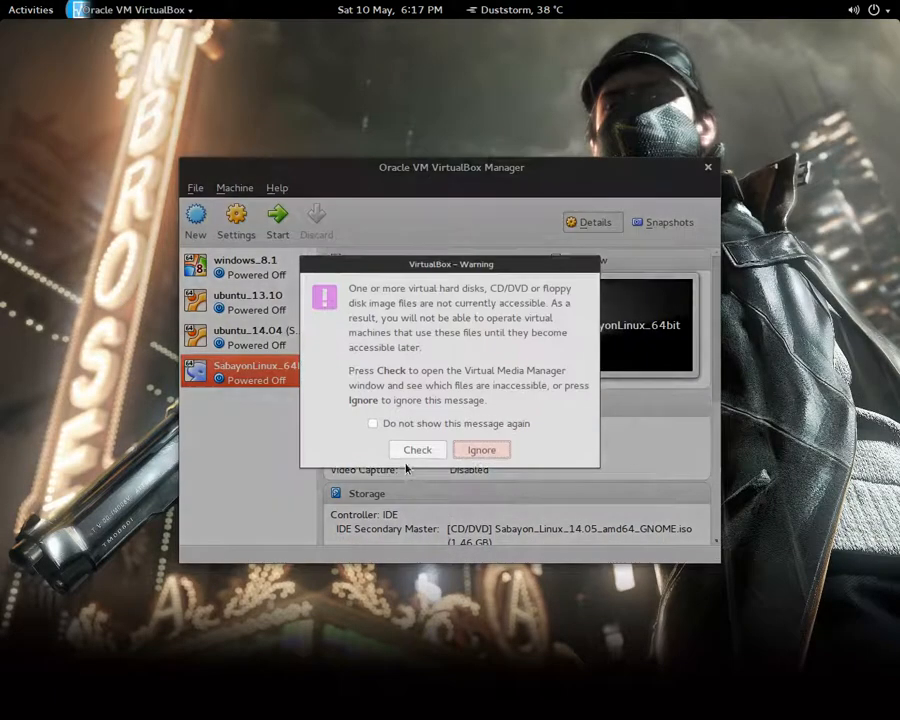
Close the Virtual Media Manager and remove SabayonLinux_64bit from the list, keeping its files
{"action": "left_click", "coordinate": [418, 450]}
{"action": "left_click", "coordinate": [640, 490]}
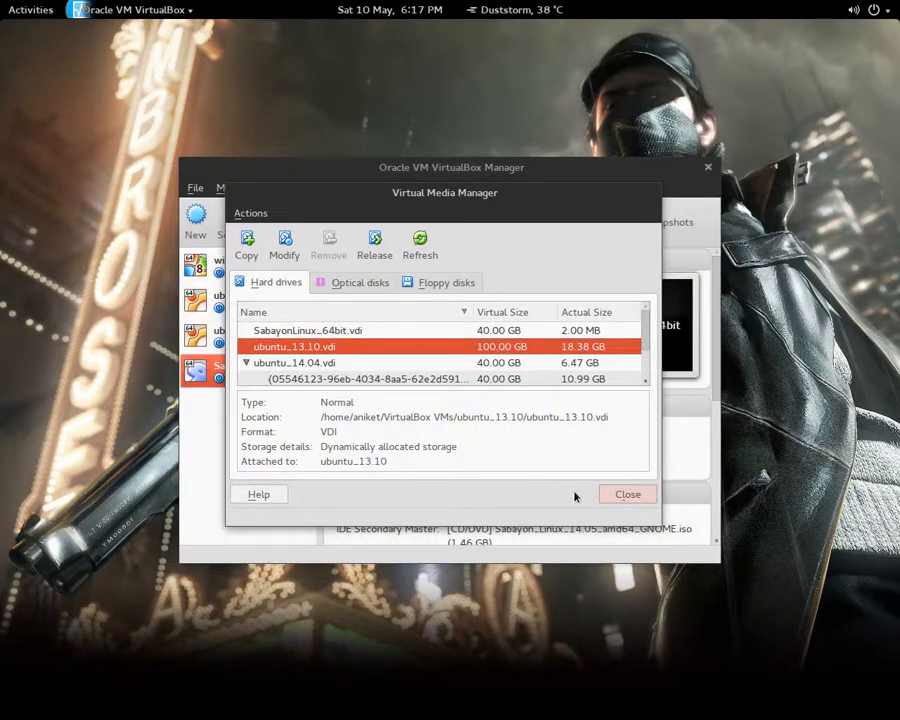
{"action": "right_click", "coordinate": [228, 364]}
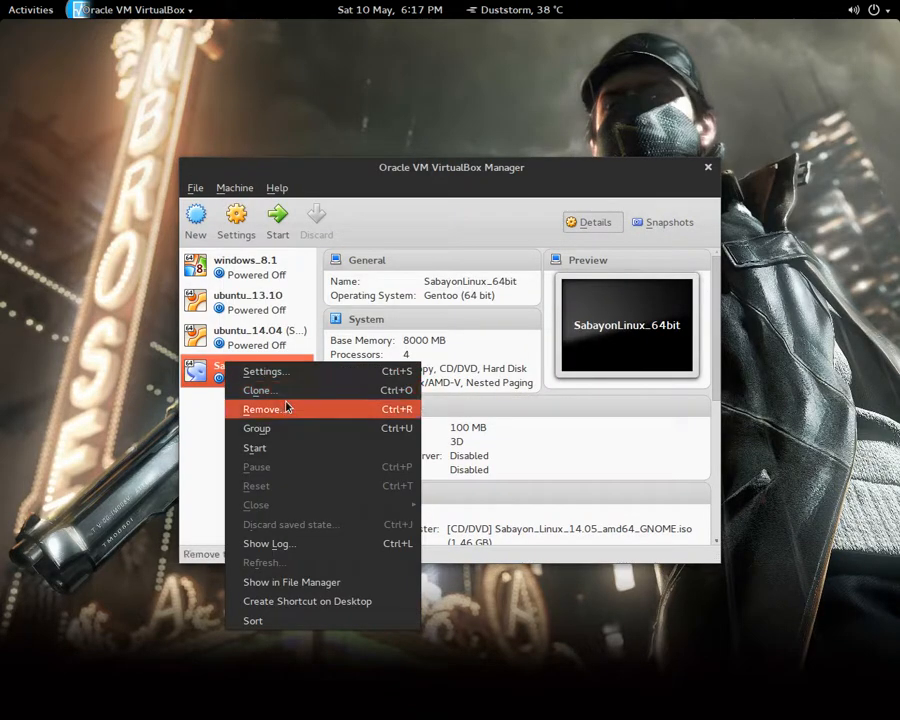
{"action": "left_click", "coordinate": [289, 408]}
{"action": "left_click", "coordinate": [458, 432]}
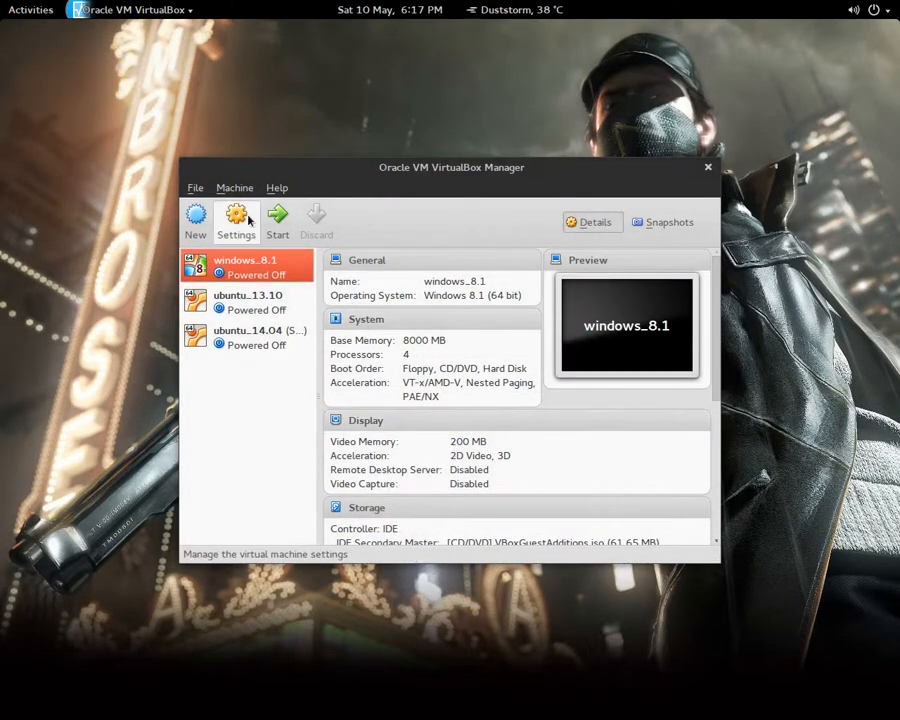
Start a new machine named SabayonLinux_64bit with 8000 MB of memory
{"action": "left_click", "coordinate": [187, 222]}
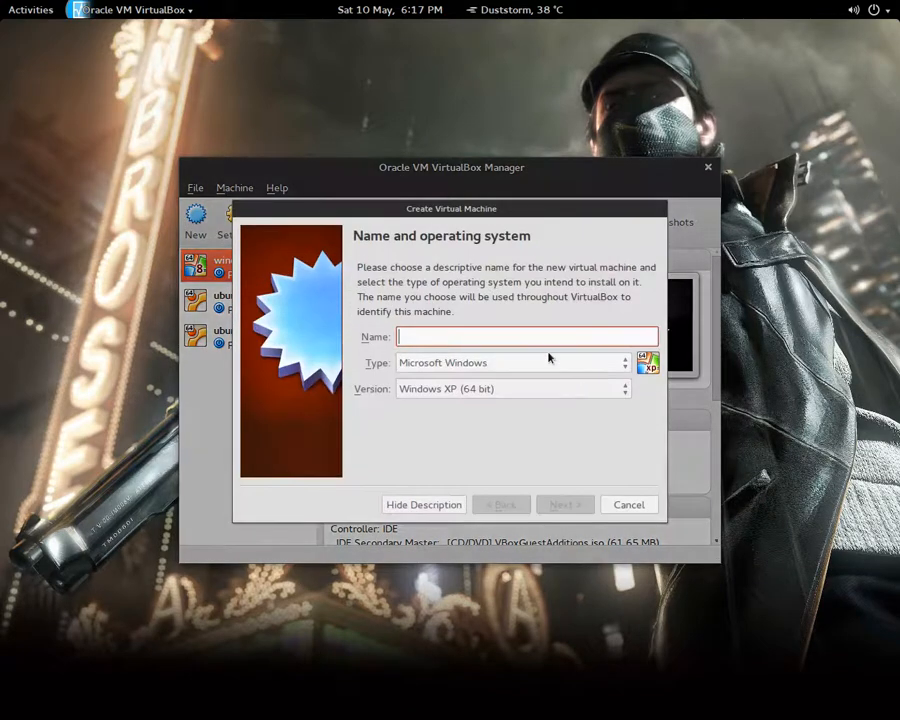
{"action": "type", "text": "Sabayo"}
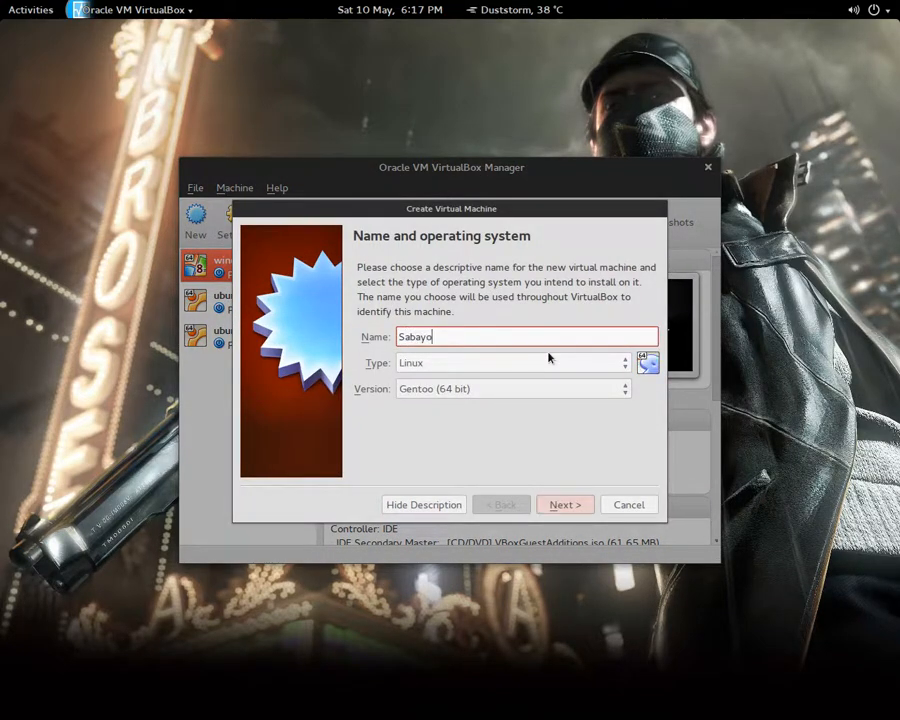
{"action": "type", "text": "nLinux_64bit"}
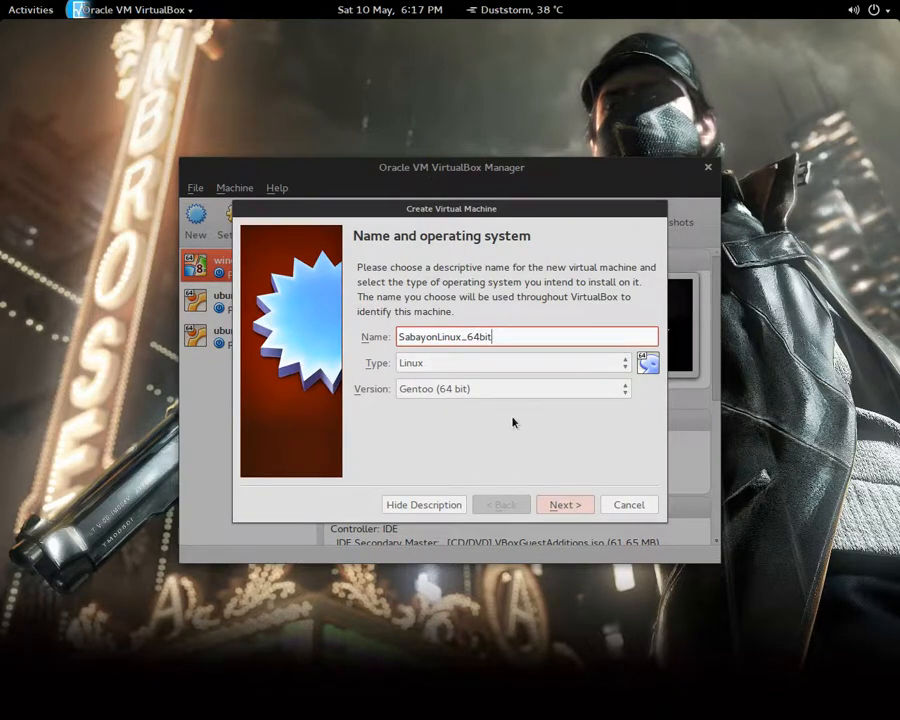
{"action": "left_click", "coordinate": [568, 504]}
{"action": "double_click", "coordinate": [596, 332]}
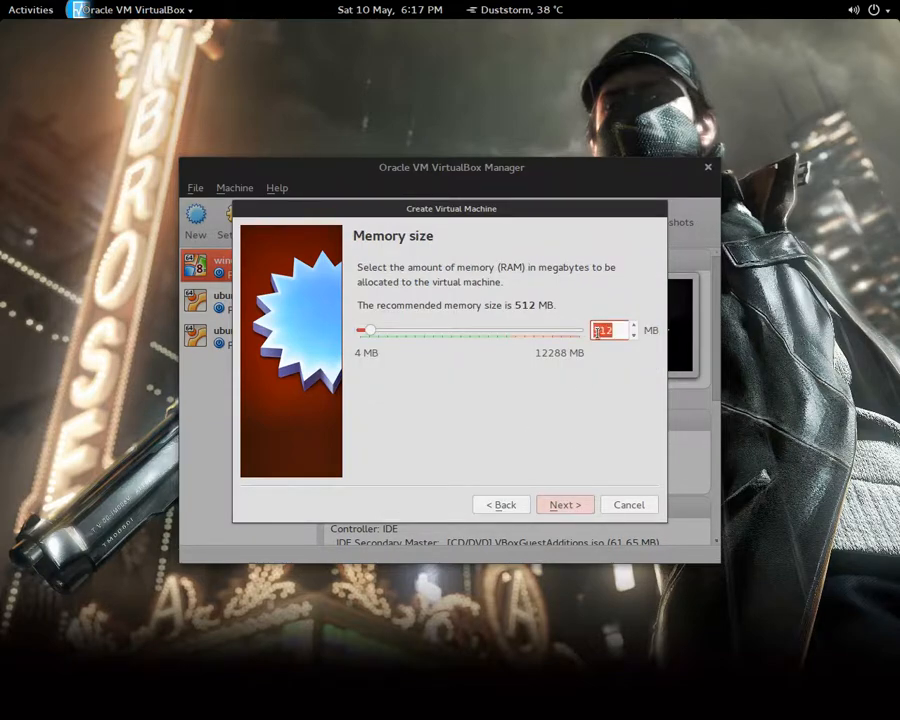
{"action": "type", "text": "8000"}
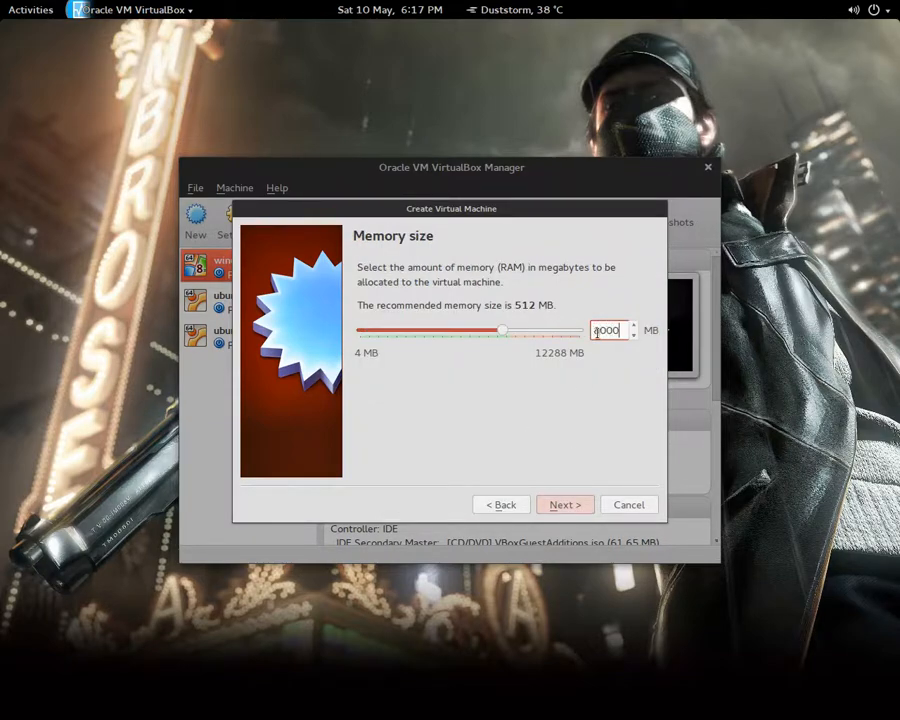
Create a new 40 GB VDI virtual hard disk and finish the machine
{"action": "left_click", "coordinate": [565, 504]}
{"action": "left_click", "coordinate": [568, 502]}
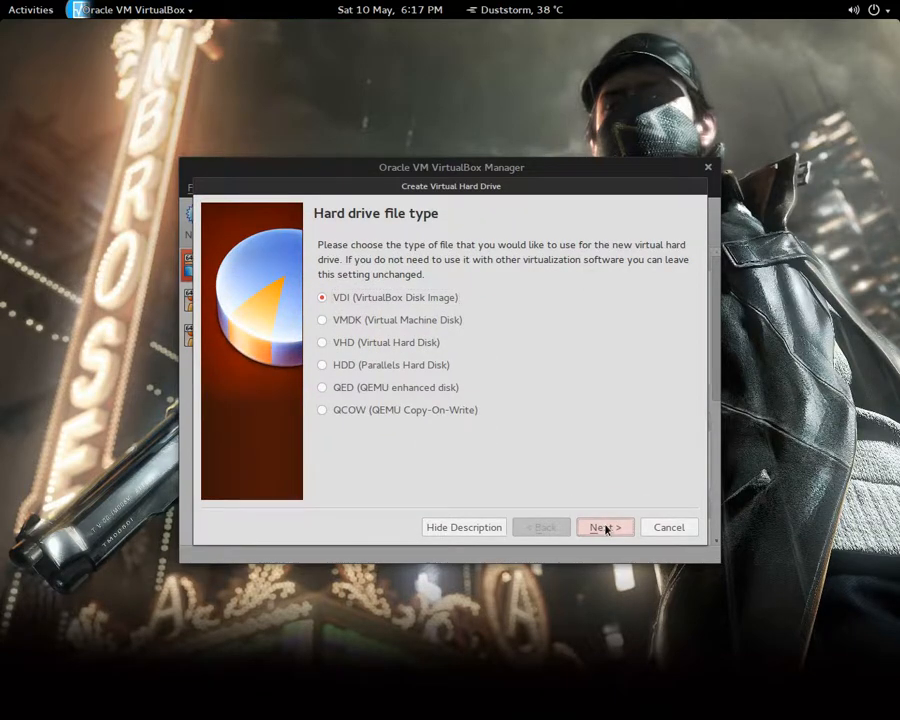
{"action": "left_click", "coordinate": [606, 528]}
{"action": "left_click", "coordinate": [605, 527]}
{"action": "left_click", "coordinate": [659, 350]}
{"action": "key", "text": "BackSpace"}
{"action": "type", "text": "40.00 GB"}
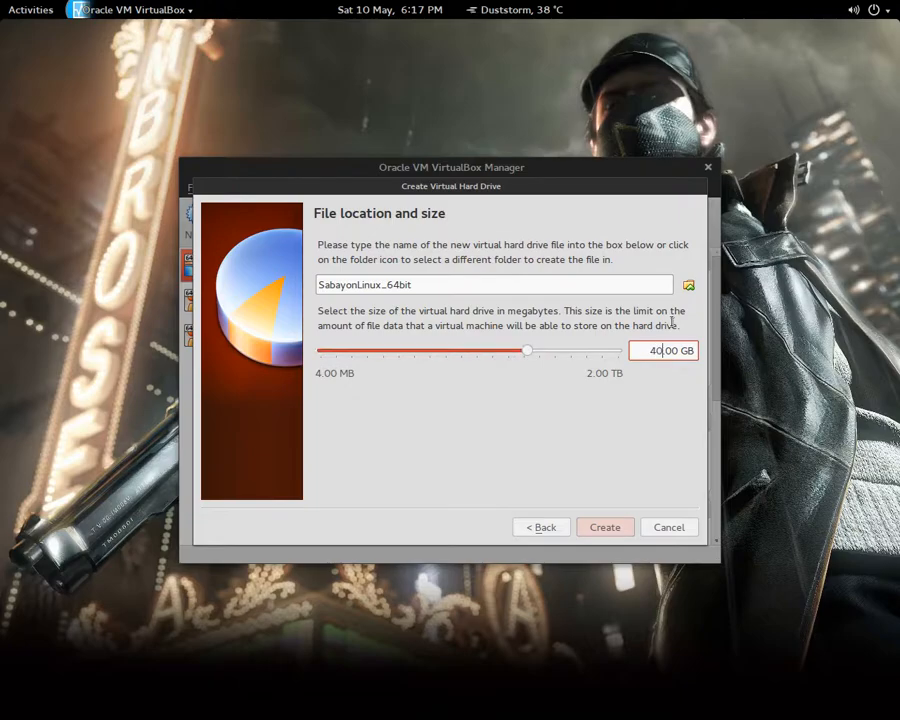
{"action": "left_click", "coordinate": [605, 527]}
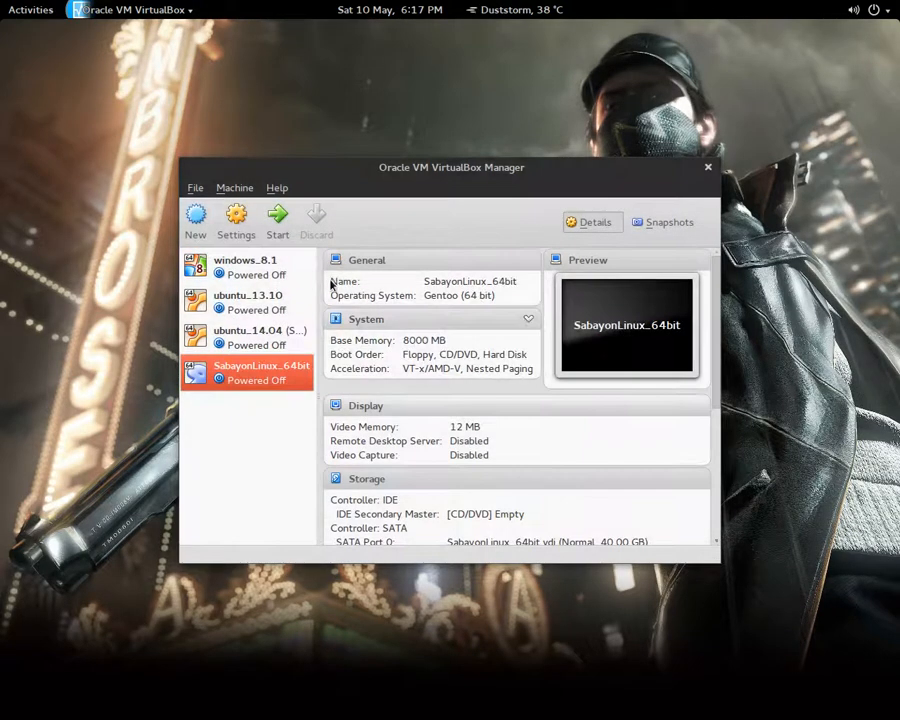
Give the SabayonLinux_64bit machine 4 processors in its System settings
{"action": "left_click", "coordinate": [240, 234]}
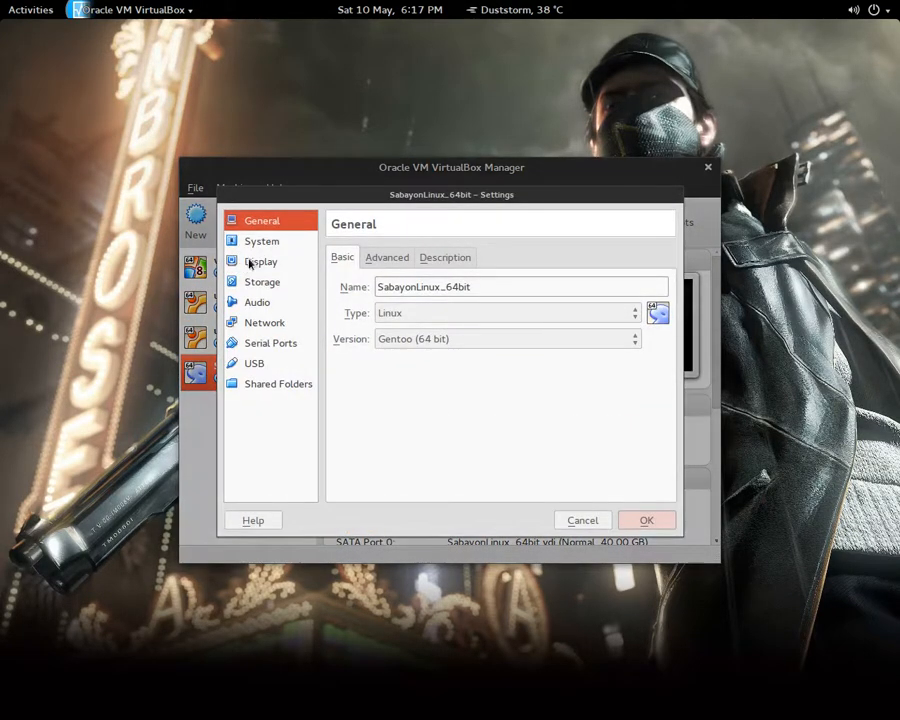
{"action": "left_click", "coordinate": [299, 242]}
{"action": "left_click", "coordinate": [404, 257]}
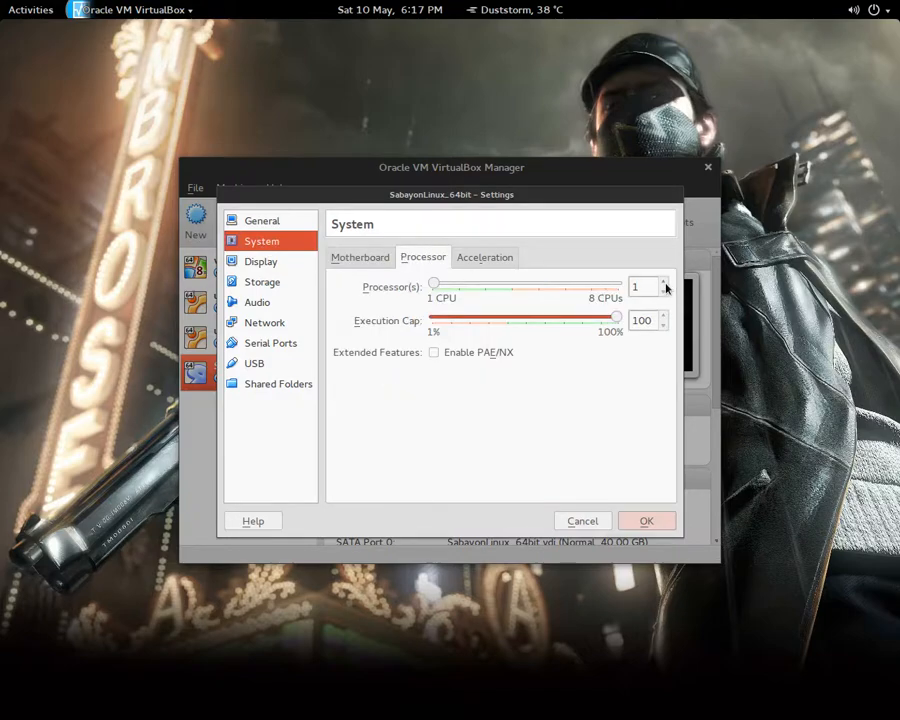
{"action": "left_click", "coordinate": [665, 284]}
{"action": "left_click", "coordinate": [665, 284]}
{"action": "left_click", "coordinate": [665, 284]}
Enable 3D acceleration with 100 MB video memory, save the settings and start the VM
{"action": "left_click", "coordinate": [249, 261]}
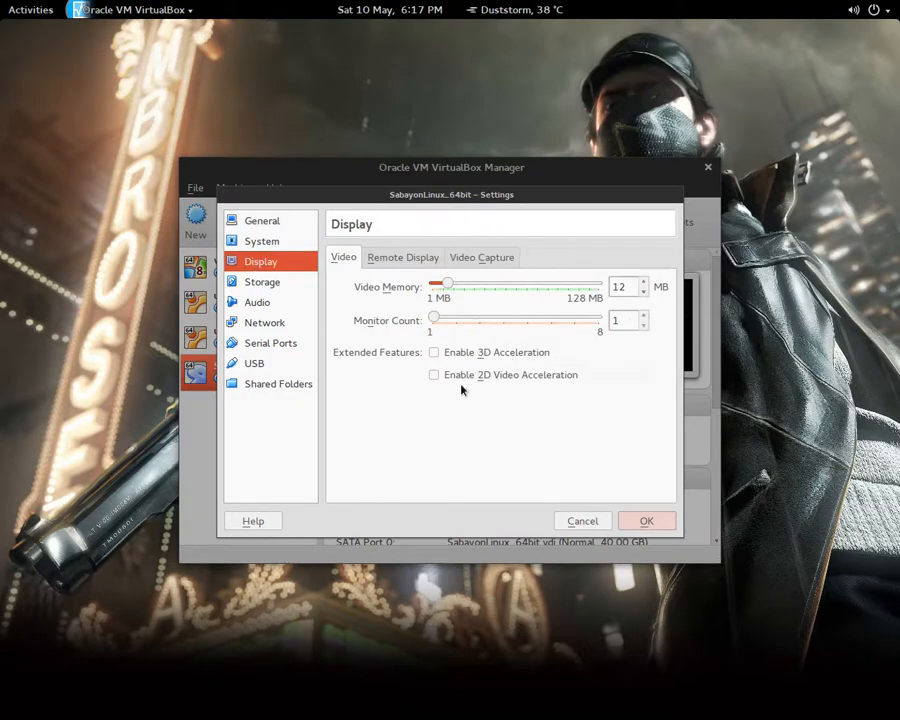
{"action": "left_click", "coordinate": [472, 350]}
{"action": "left_click", "coordinate": [637, 283]}
{"action": "key", "text": "BackSpace"}
{"action": "key", "text": "BackSpace"}
{"action": "type", "text": "100"}
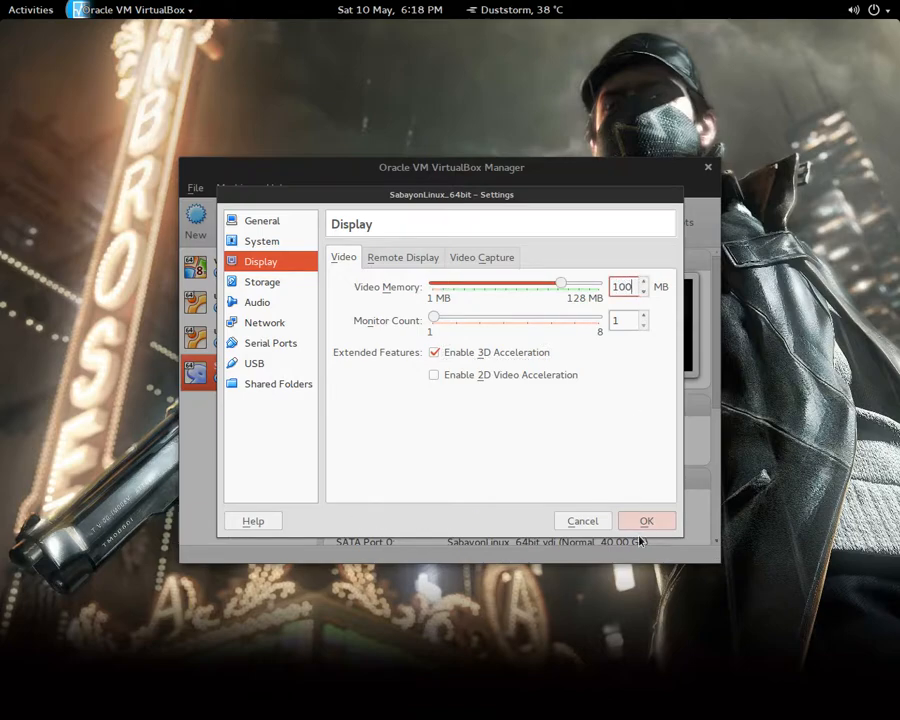
{"action": "left_click", "coordinate": [645, 522]}
{"action": "left_click", "coordinate": [276, 236]}
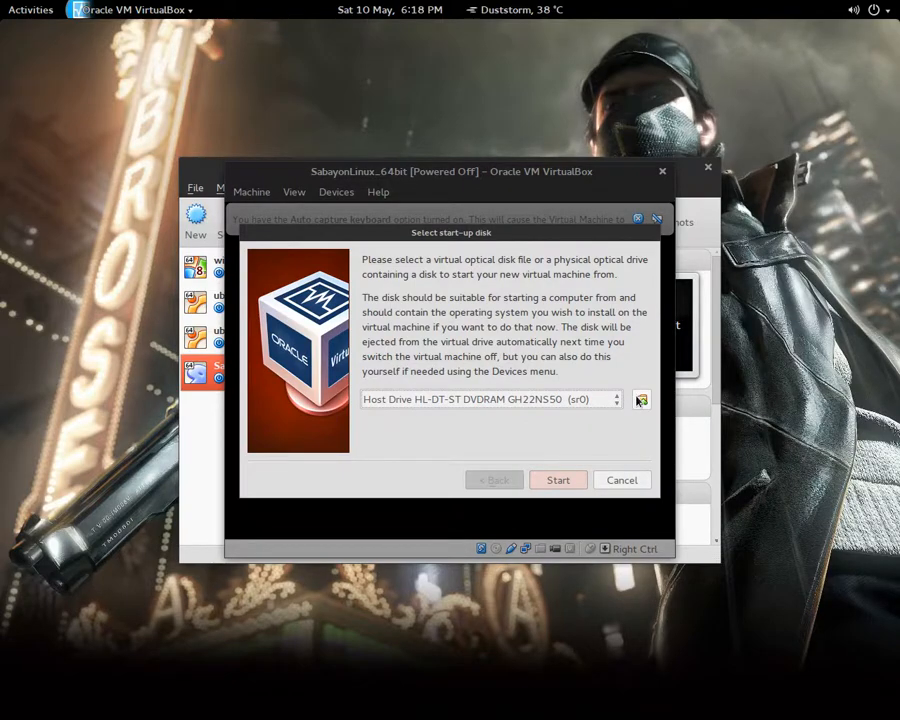
Boot the VM from the Sabayon GNOME ISO in Downloads and maximise its window
{"action": "left_click", "coordinate": [641, 400]}
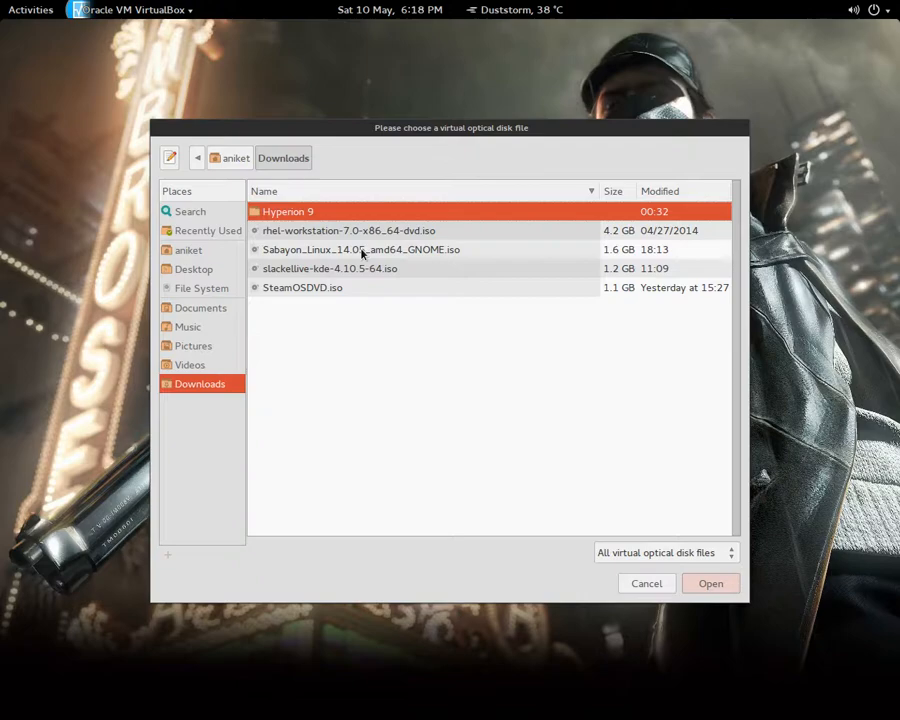
{"action": "double_click", "coordinate": [418, 255]}
{"action": "left_click", "coordinate": [540, 476]}
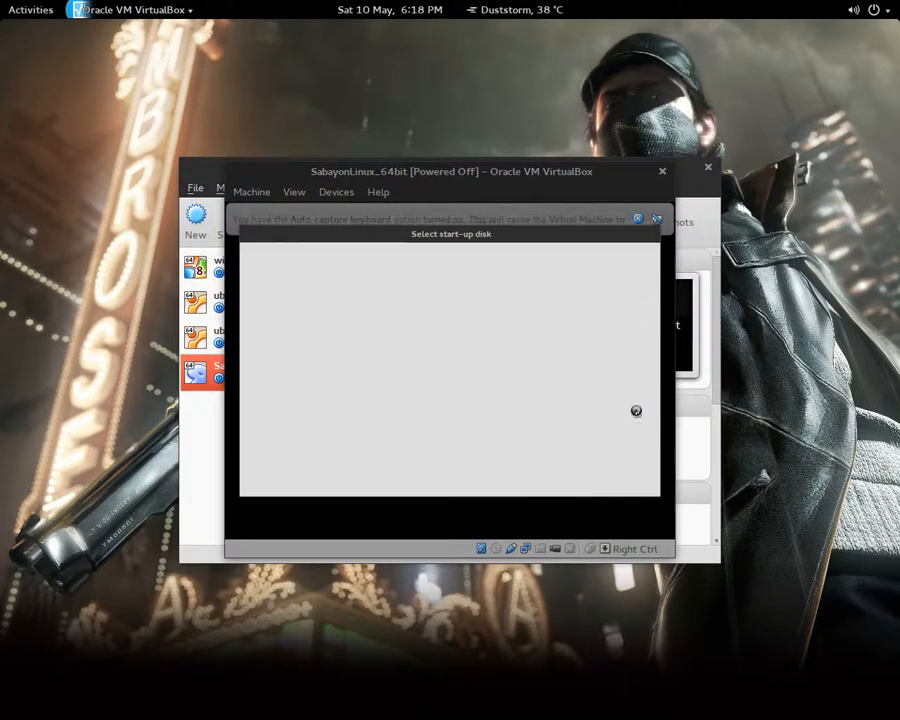
{"action": "left_click", "coordinate": [708, 167]}
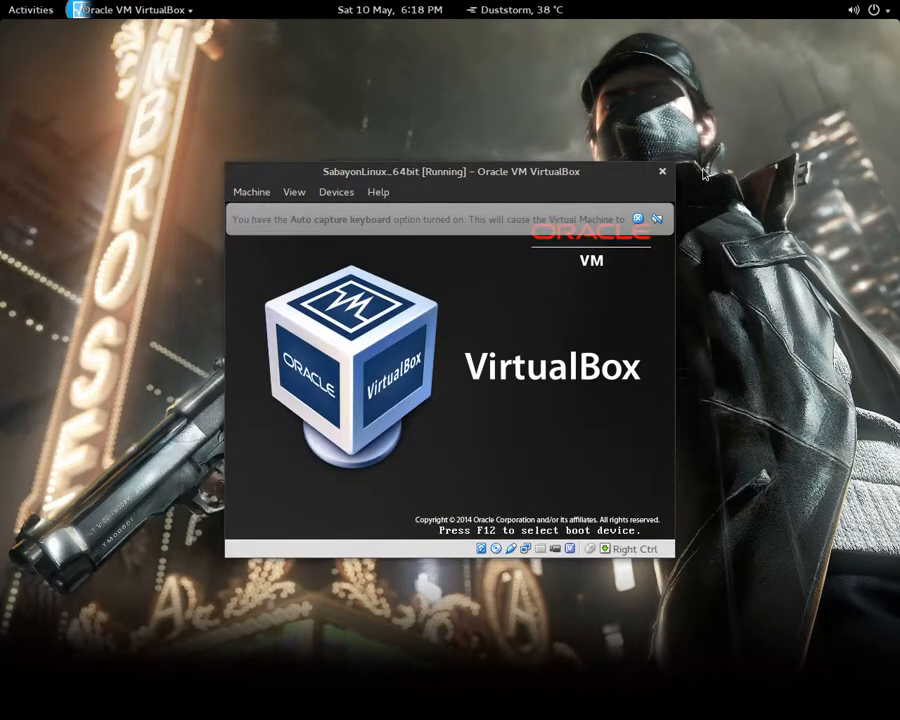
{"action": "double_click", "coordinate": [492, 175]}
Switch the VM display to fullscreen mode
{"action": "left_click", "coordinate": [66, 50]}
{"action": "left_click", "coordinate": [141, 68]}
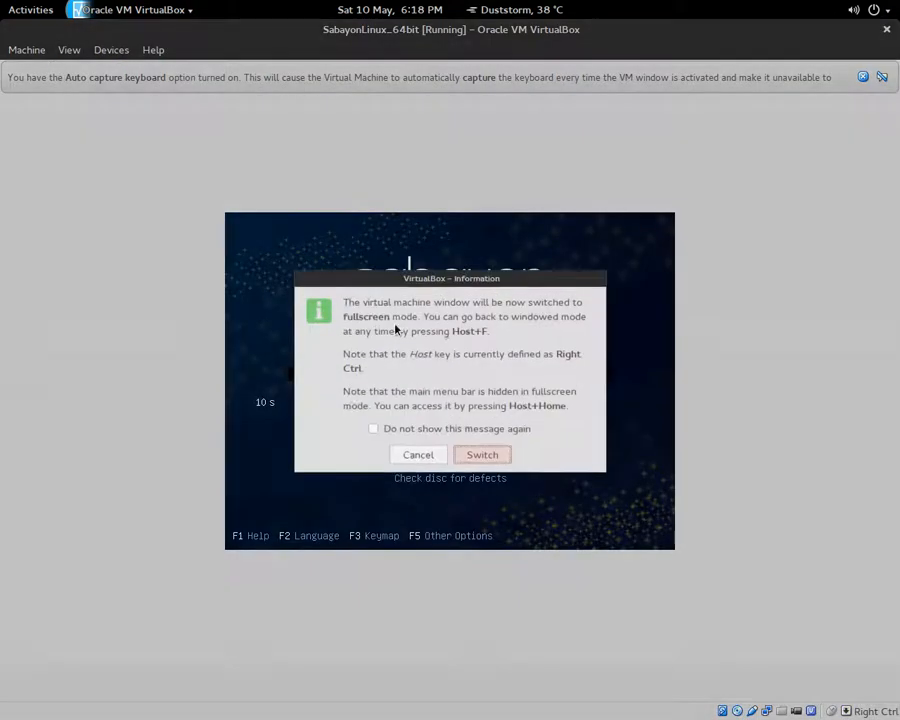
{"action": "left_click", "coordinate": [482, 454]}
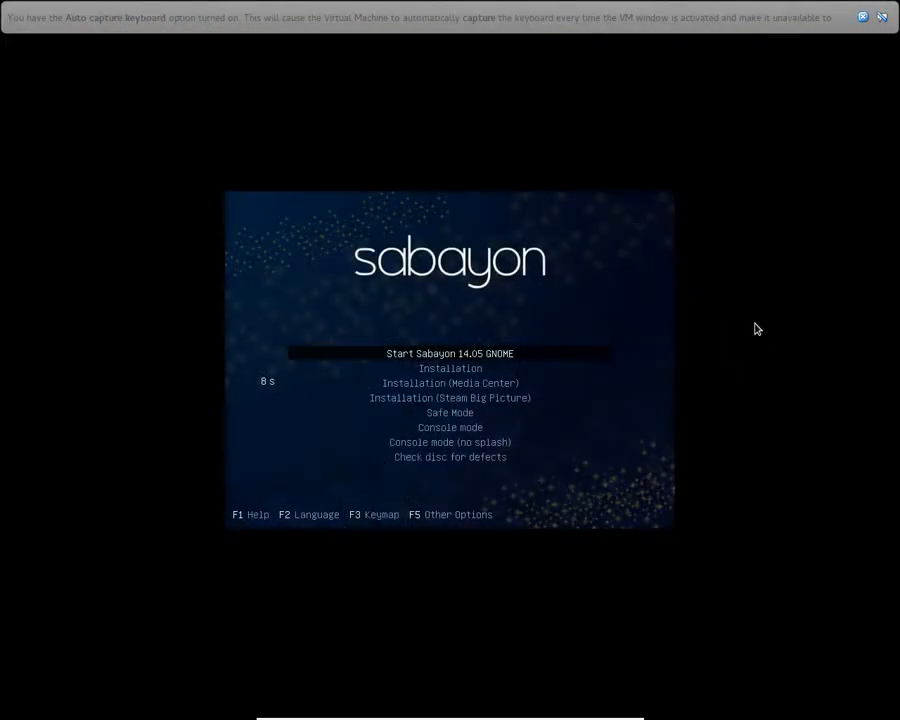
Stop the boot countdown and boot the Installation entry from the Sabayon boot menu
{"action": "key", "text": "Down"}
{"action": "key", "text": "Down"}
{"action": "key", "text": "Up"}
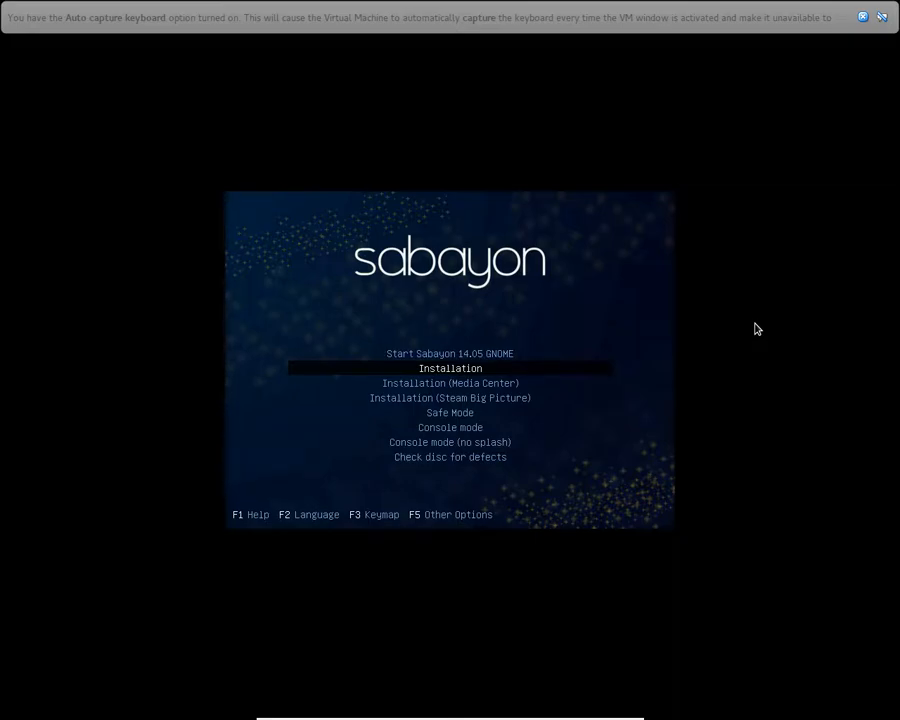
{"action": "key", "text": "Down"}
{"action": "key", "text": "Down"}
{"action": "key", "text": "Down"}
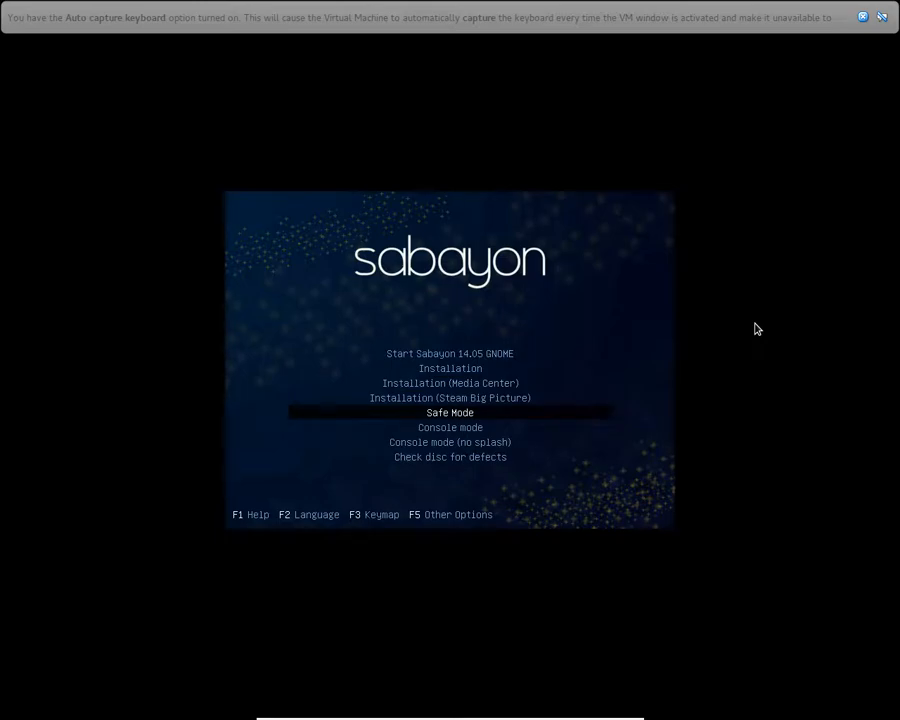
{"action": "key", "text": "Down"}
{"action": "key", "text": "Down"}
{"action": "key", "text": "Down"}
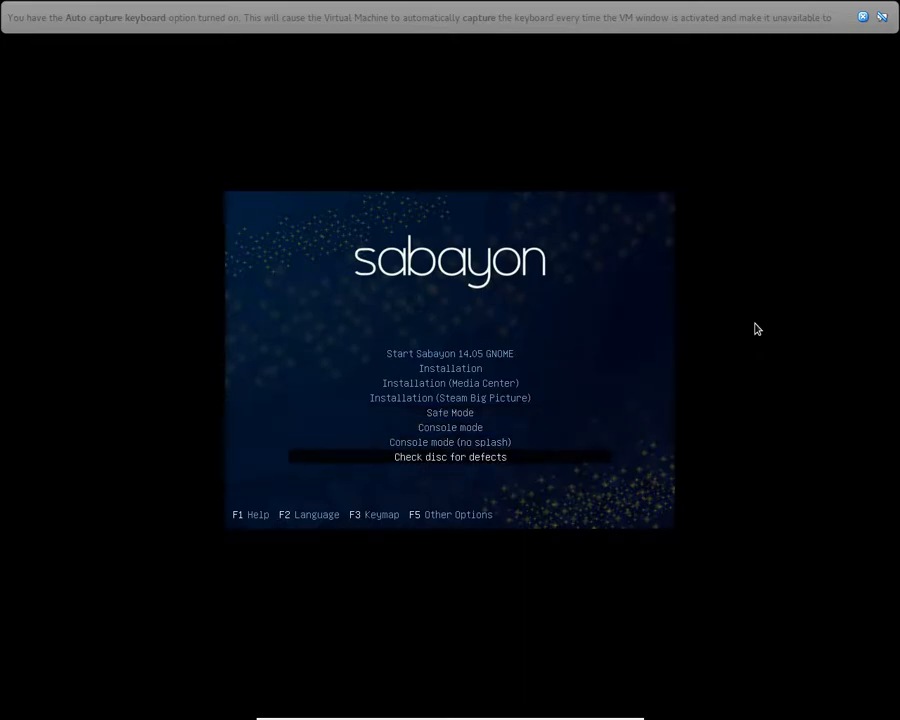
{"action": "left_click", "coordinate": [863, 18]}
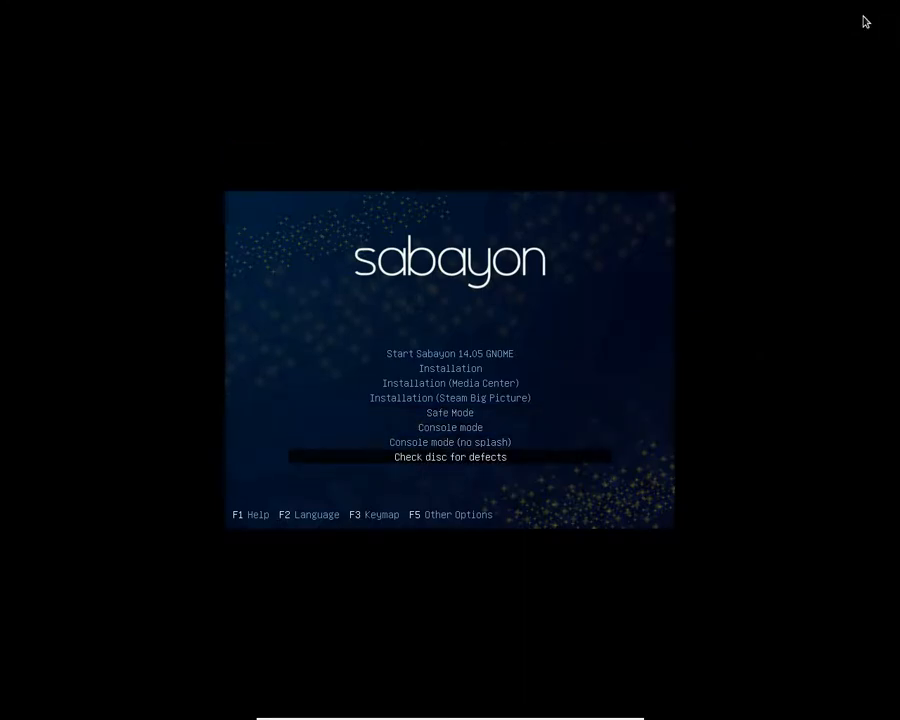
{"action": "key", "text": "Up"}
{"action": "key", "text": "Up"}
{"action": "key", "text": "Up"}
{"action": "key", "text": "Up"}
{"action": "key", "text": "Up"}
{"action": "key", "text": "Up"}
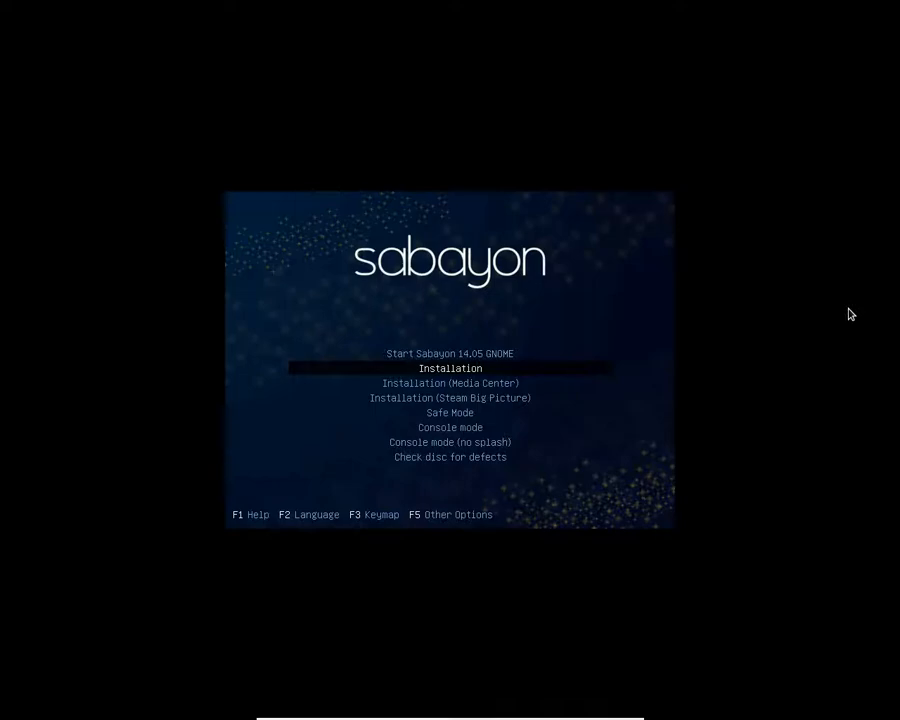
{"action": "key", "text": "Return"}
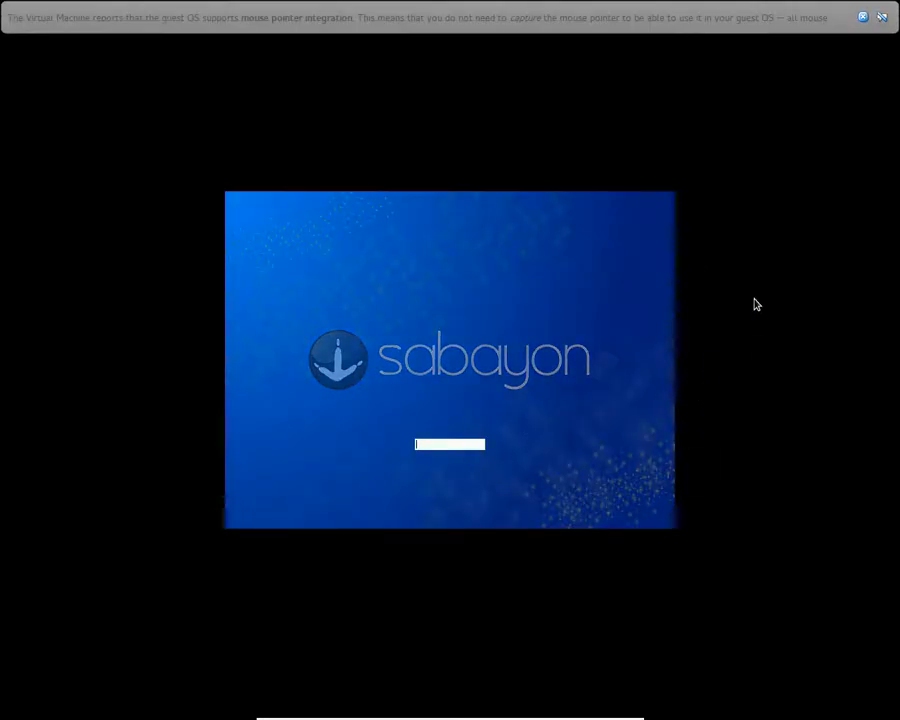
Dismiss the VirtualBox notice bars and close the guest desktop's context menu
{"action": "left_click", "coordinate": [862, 17]}
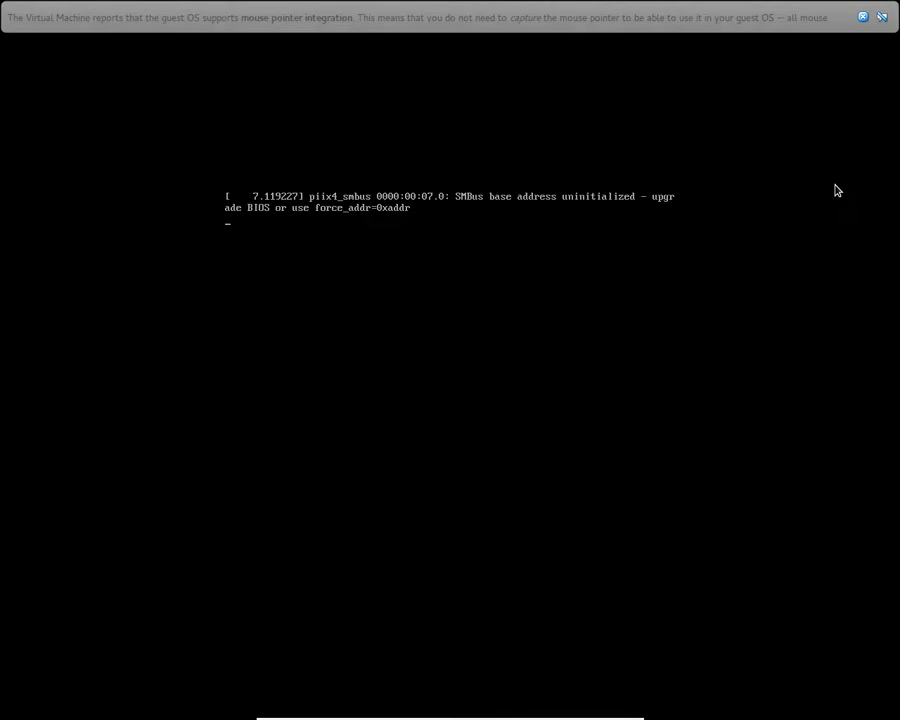
{"action": "left_click", "coordinate": [862, 17]}
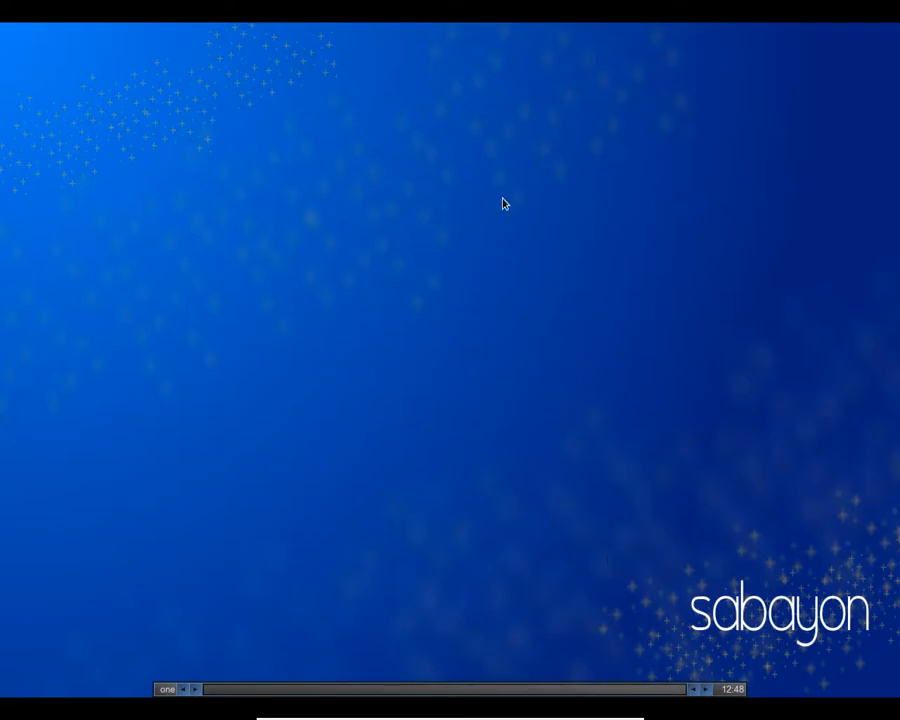
{"action": "right_click", "coordinate": [502, 203]}
{"action": "mouse_move", "coordinate": [524, 311]}
{"action": "left_click", "coordinate": [347, 235]}
{"action": "right_click", "coordinate": [479, 203]}
{"action": "left_click", "coordinate": [714, 239]}
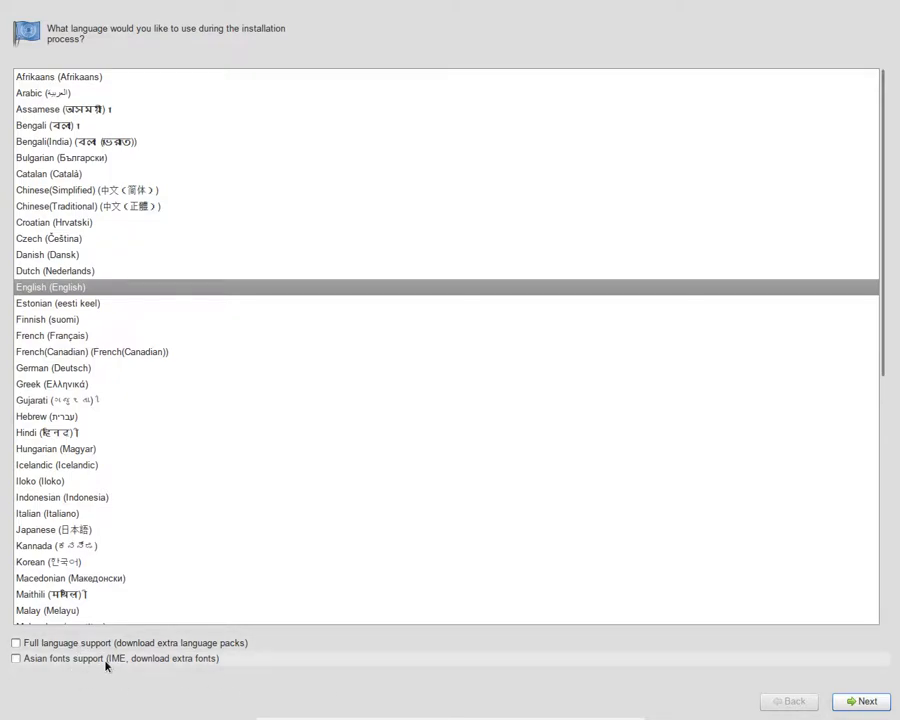
Accept English and U.S. English keyboard, keep Basic Storage Devices, and re-initialise the 40960MB disk
{"action": "left_click", "coordinate": [869, 702]}
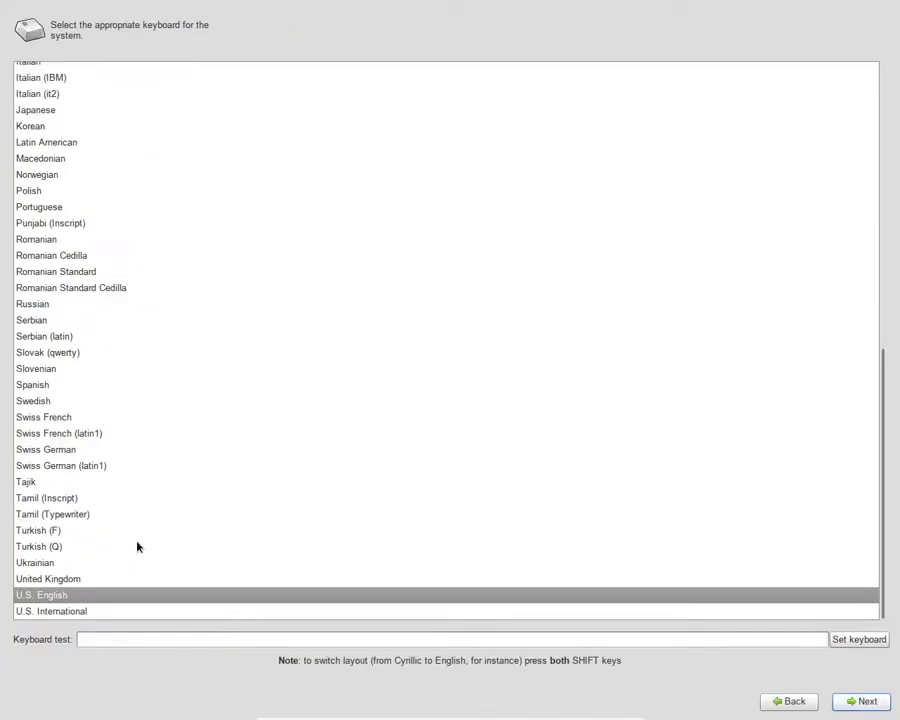
{"action": "left_click", "coordinate": [865, 702]}
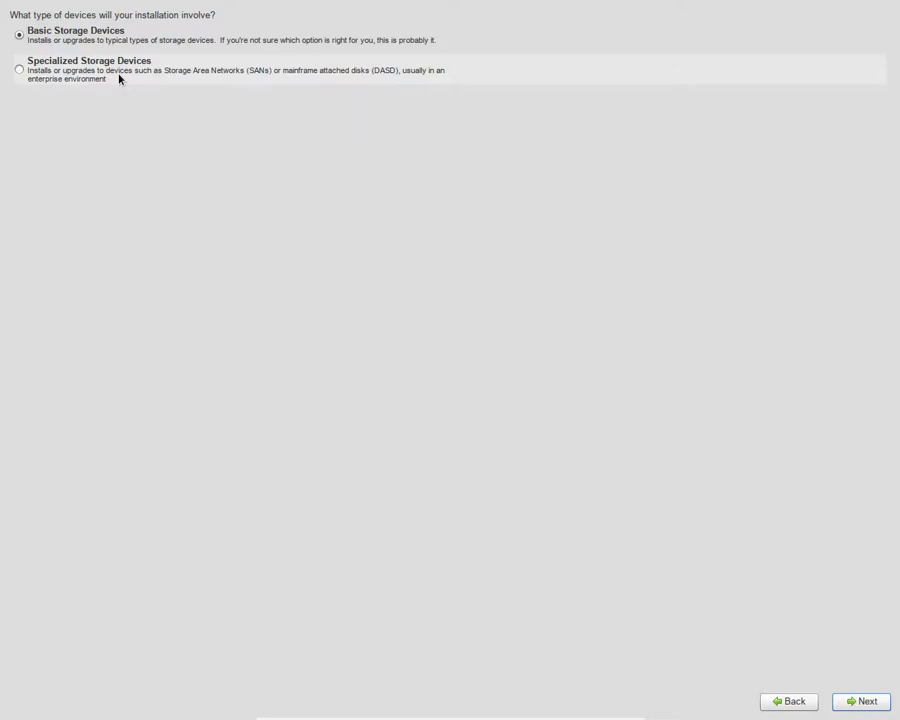
{"action": "left_click", "coordinate": [862, 702]}
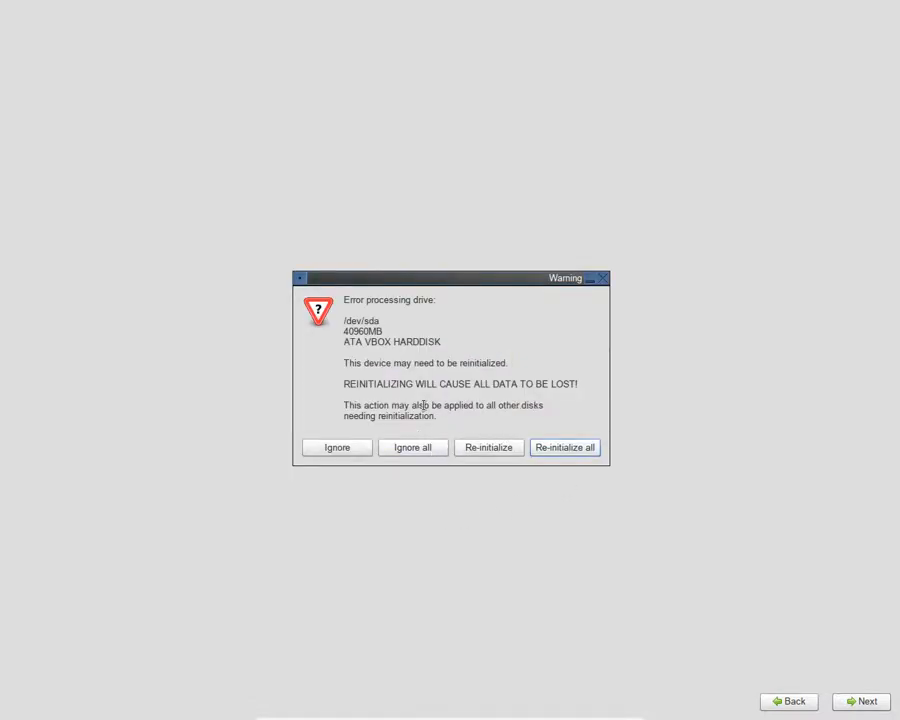
{"action": "left_click", "coordinate": [552, 448]}
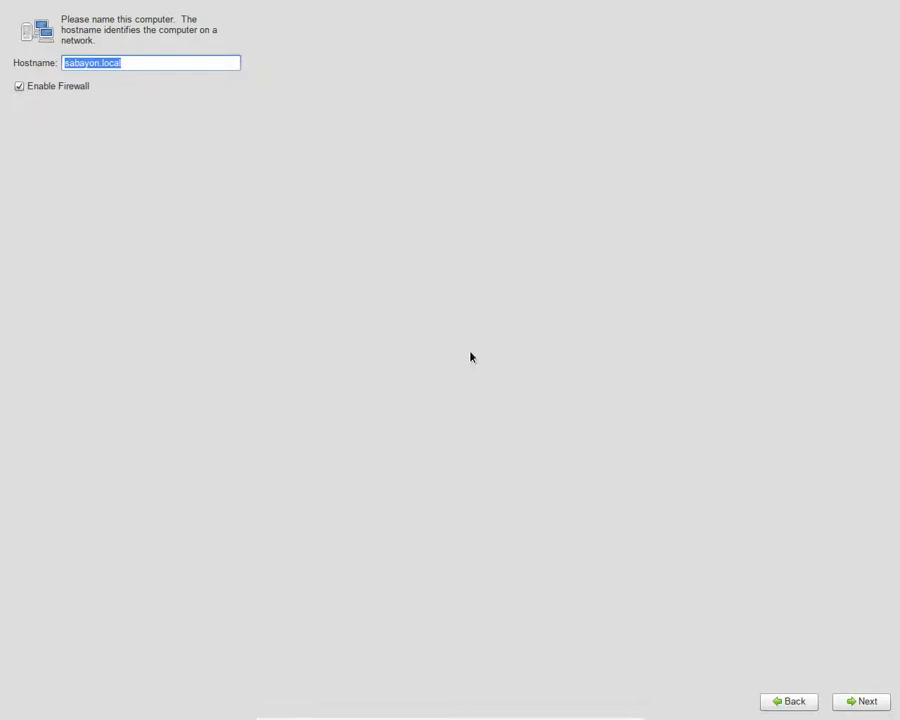
Replace the default sabayon.local hostname with a custom hostname
{"action": "left_click", "coordinate": [128, 62]}
{"action": "triple_click", "coordinate": [128, 62]}
{"action": "type", "text": "aniket"}
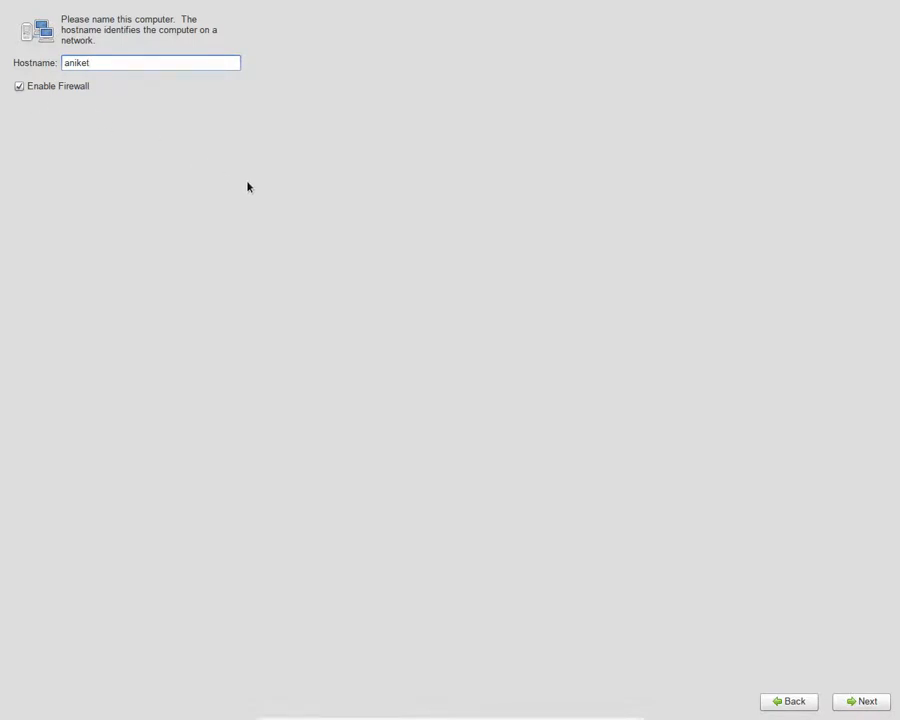
{"action": "left_click", "coordinate": [855, 701]}
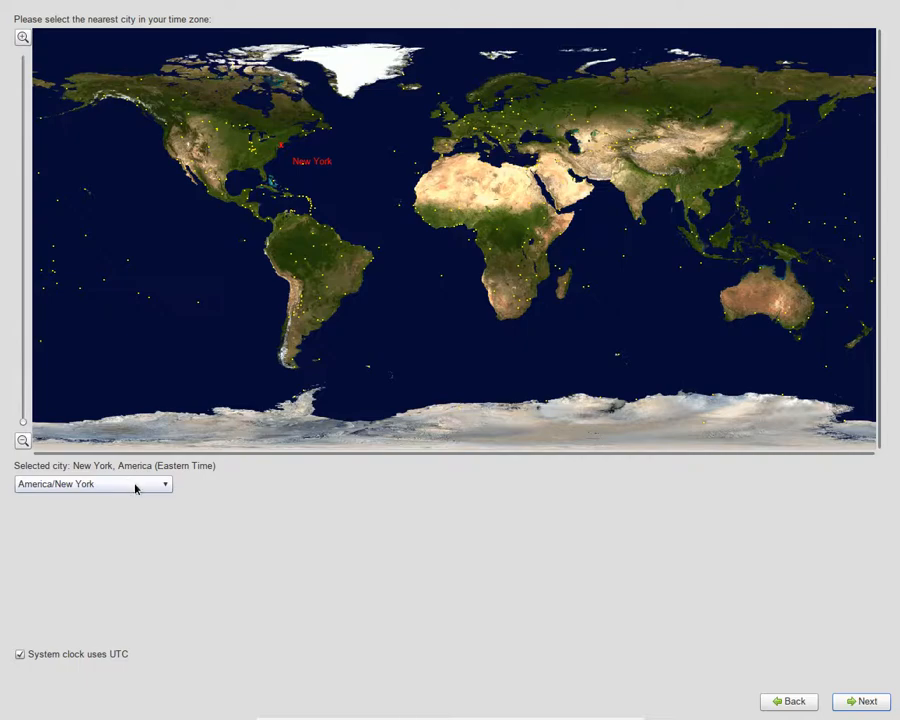
Browse the time zone list, keep America/New York, and move on
{"action": "left_click", "coordinate": [135, 488]}
{"action": "scroll", "coordinate": [135, 488], "scroll_direction": "down", "scroll_amount": 10}
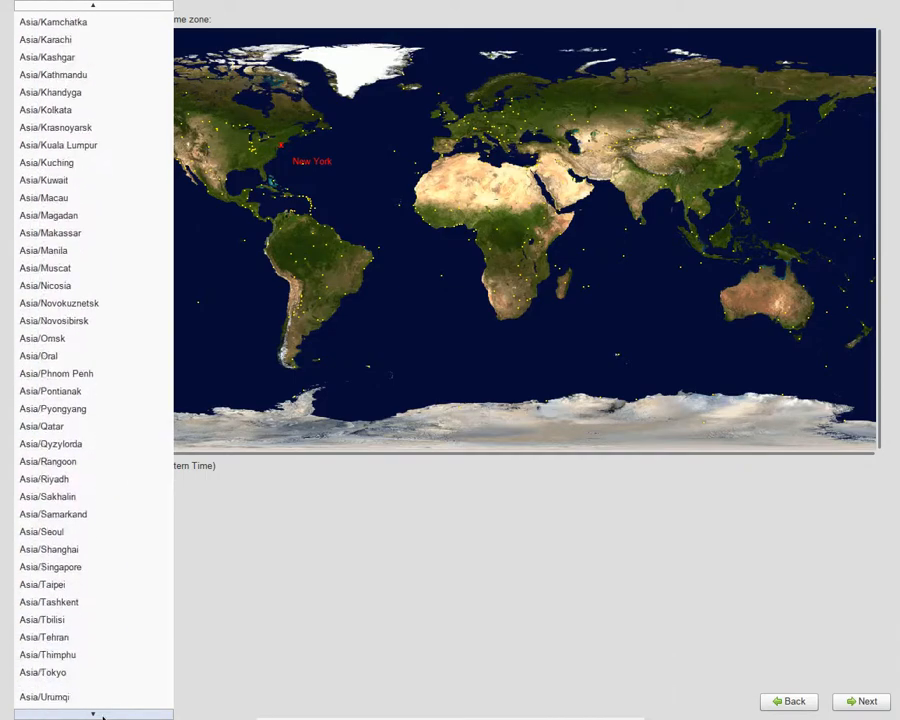
{"action": "scroll", "coordinate": [80, 510], "scroll_direction": "down", "scroll_amount": 10}
{"action": "mouse_move", "coordinate": [88, 715]}
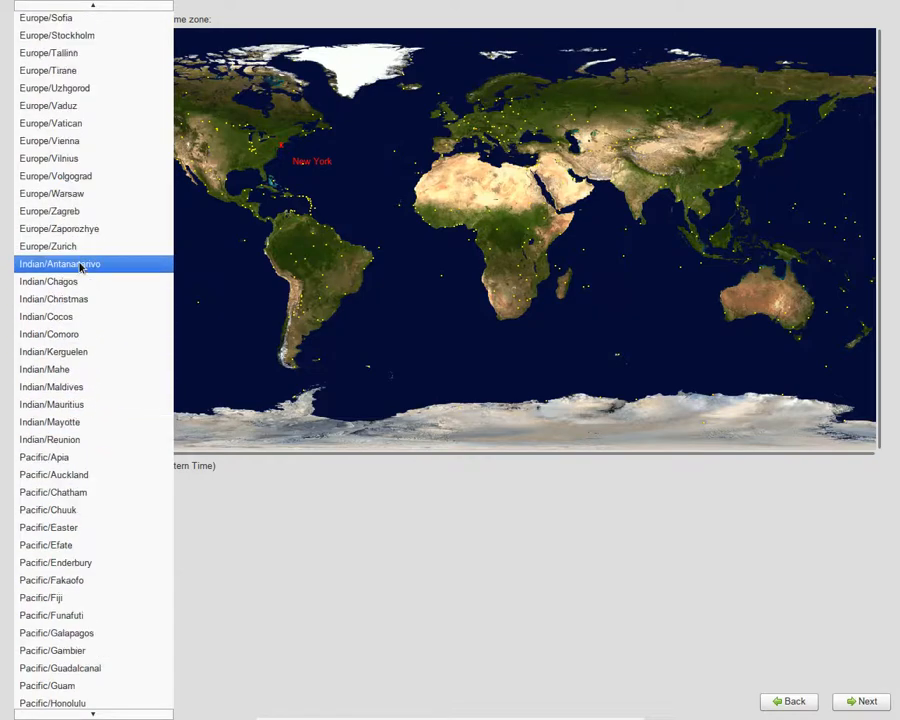
{"action": "scroll", "coordinate": [92, 368], "scroll_direction": "down", "scroll_amount": 9}
{"action": "scroll", "coordinate": [92, 370], "scroll_direction": "up", "scroll_amount": 4}
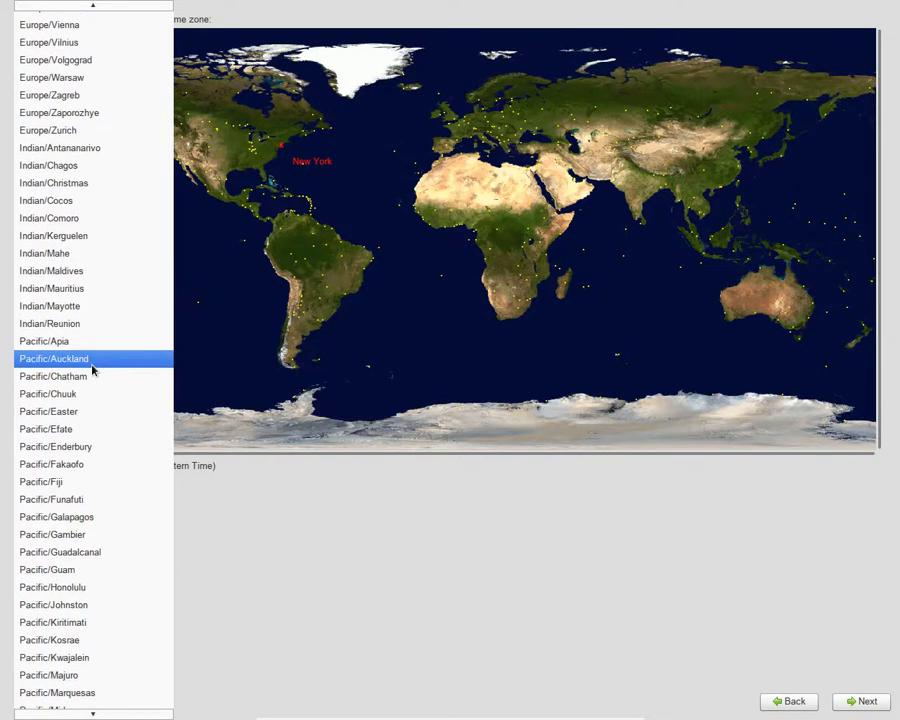
{"action": "scroll", "coordinate": [104, 318], "scroll_direction": "up", "scroll_amount": 8}
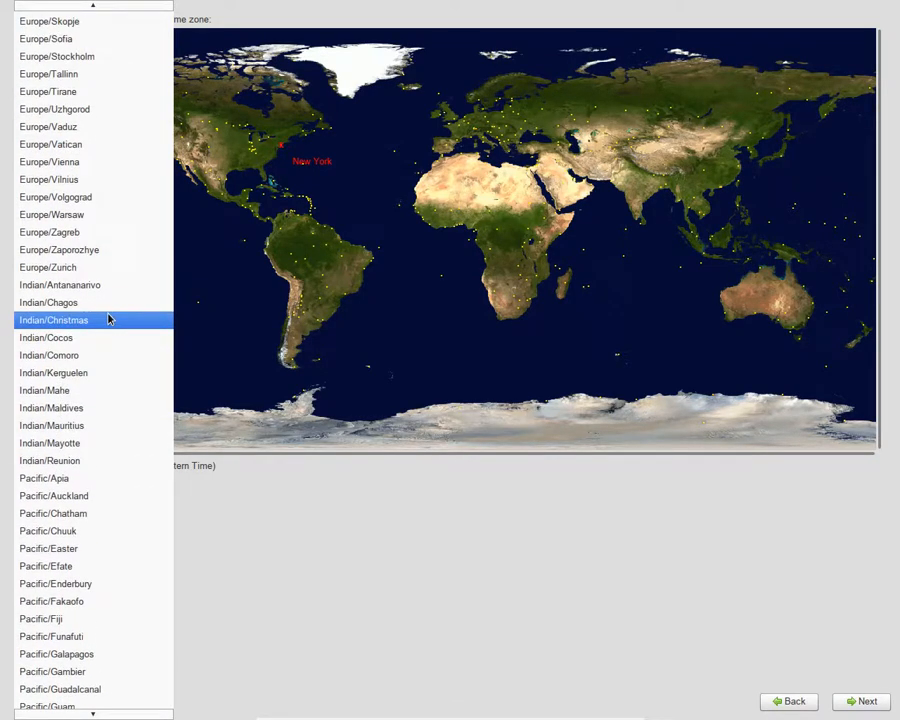
{"action": "scroll", "coordinate": [110, 318], "scroll_direction": "down", "scroll_amount": 1}
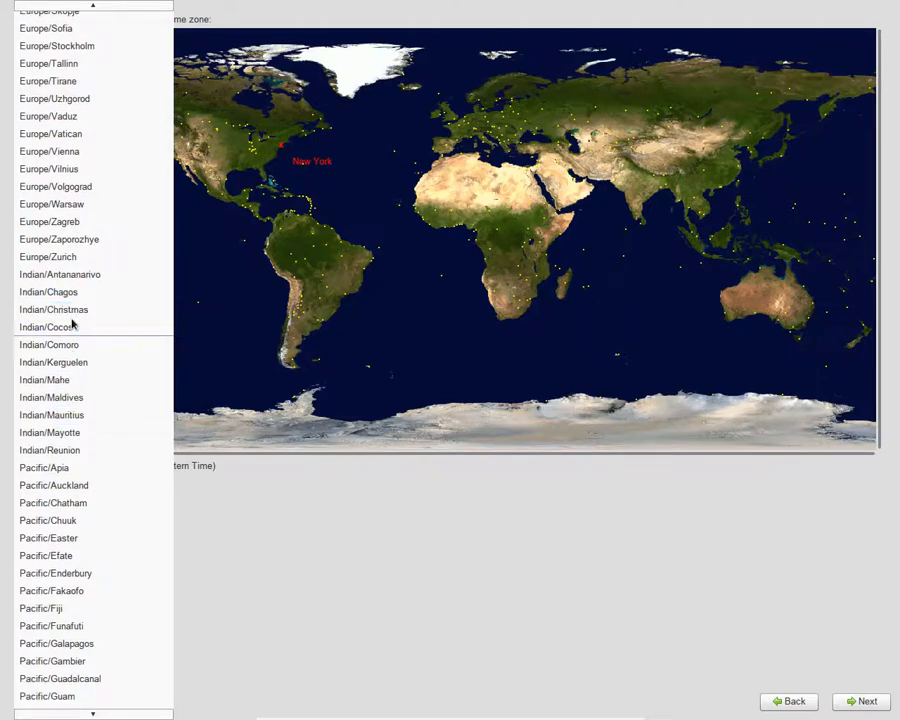
{"action": "scroll", "coordinate": [74, 299], "scroll_direction": "up", "scroll_amount": 8}
{"action": "scroll", "coordinate": [94, 293], "scroll_direction": "down", "scroll_amount": 15}
{"action": "scroll", "coordinate": [89, 345], "scroll_direction": "down", "scroll_amount": 18}
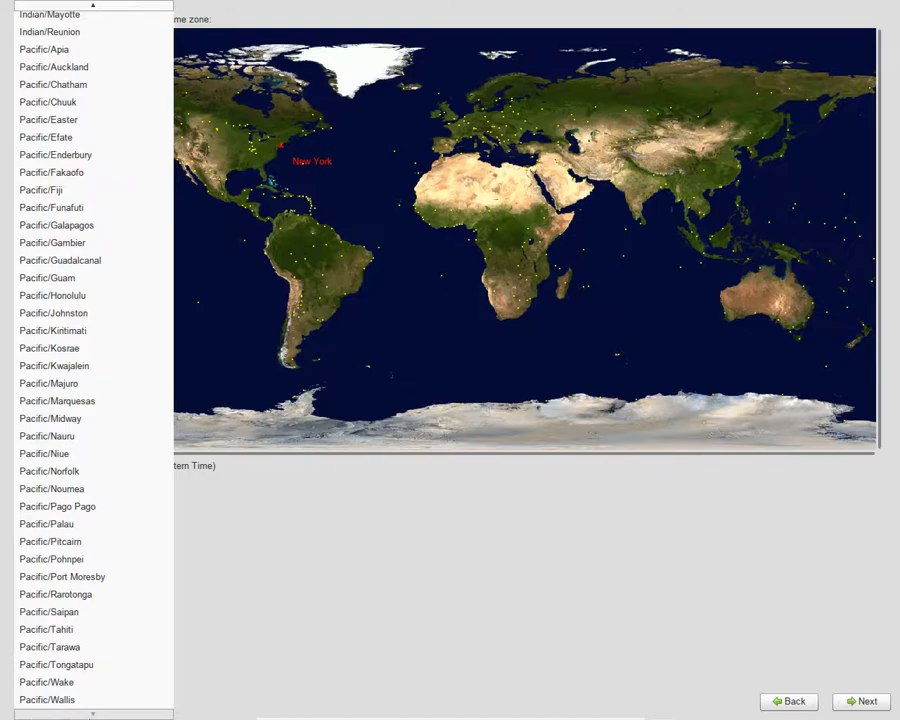
{"action": "mouse_move", "coordinate": [141, 6]}
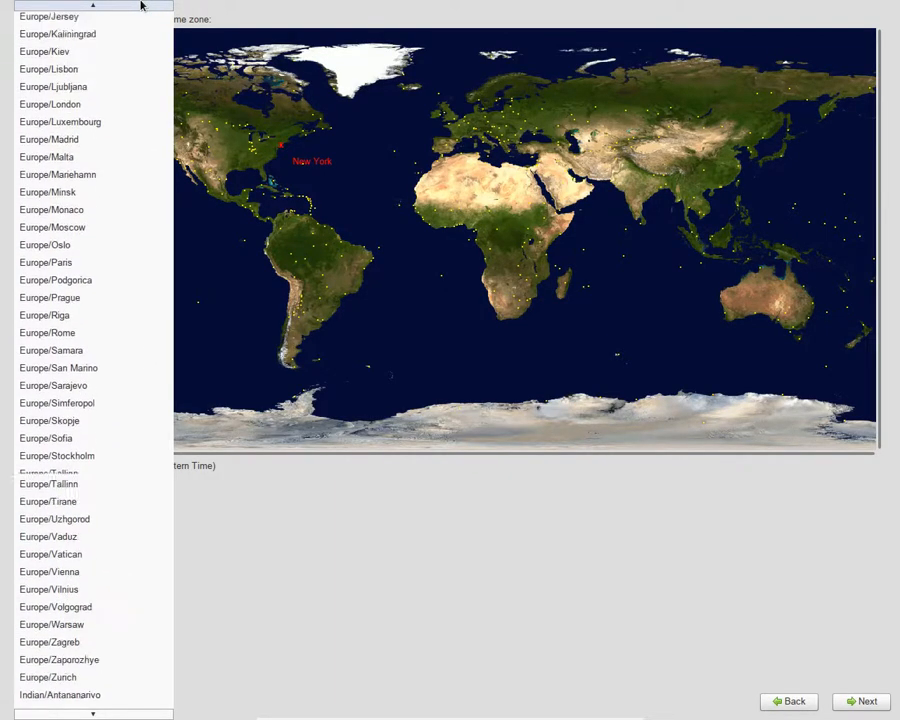
{"action": "mouse_move", "coordinate": [92, 4]}
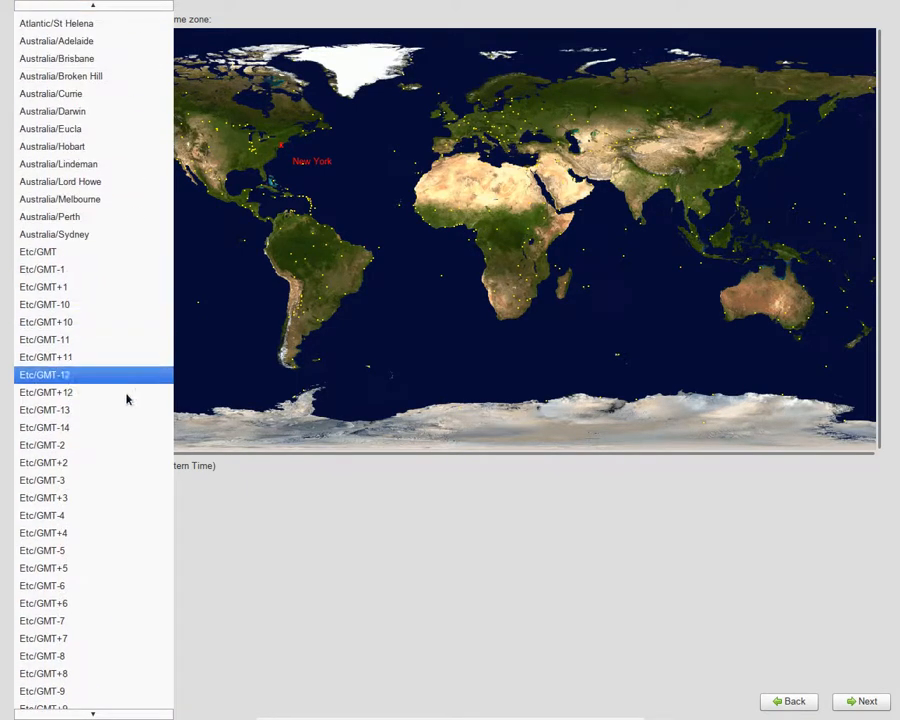
{"action": "scroll", "coordinate": [79, 240], "scroll_direction": "up", "scroll_amount": 10}
{"action": "scroll", "coordinate": [80, 240], "scroll_direction": "up", "scroll_amount": 5}
{"action": "scroll", "coordinate": [93, 86], "scroll_direction": "up", "scroll_amount": 2}
{"action": "scroll", "coordinate": [93, 86], "scroll_direction": "up", "scroll_amount": 5}
{"action": "scroll", "coordinate": [93, 86], "scroll_direction": "up", "scroll_amount": 9}
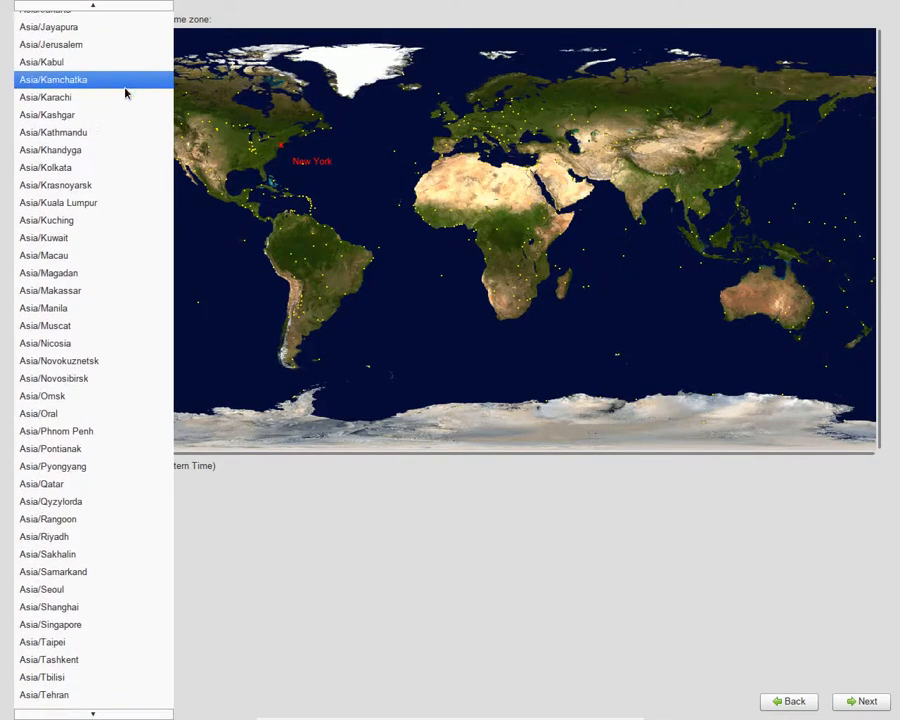
{"action": "scroll", "coordinate": [126, 93], "scroll_direction": "up", "scroll_amount": 8}
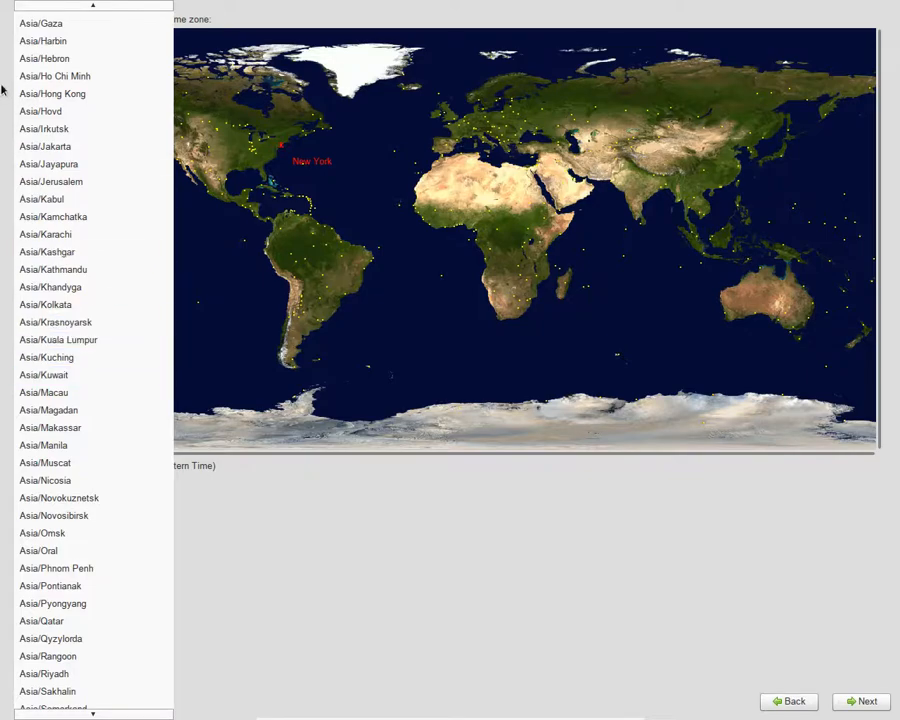
{"action": "scroll", "coordinate": [63, 71], "scroll_direction": "up", "scroll_amount": 1}
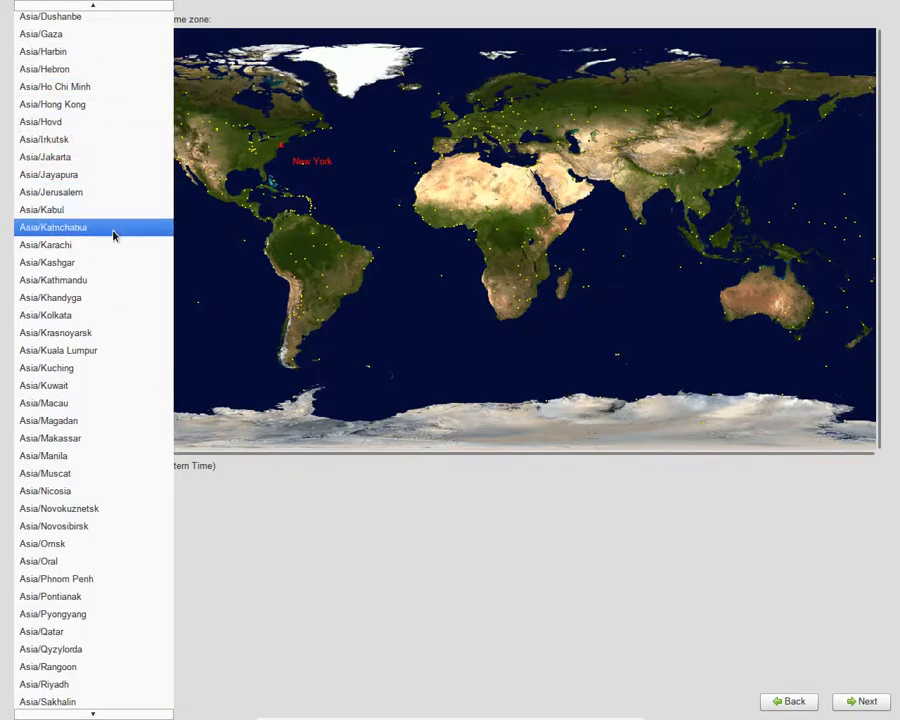
{"action": "left_click", "coordinate": [494, 668]}
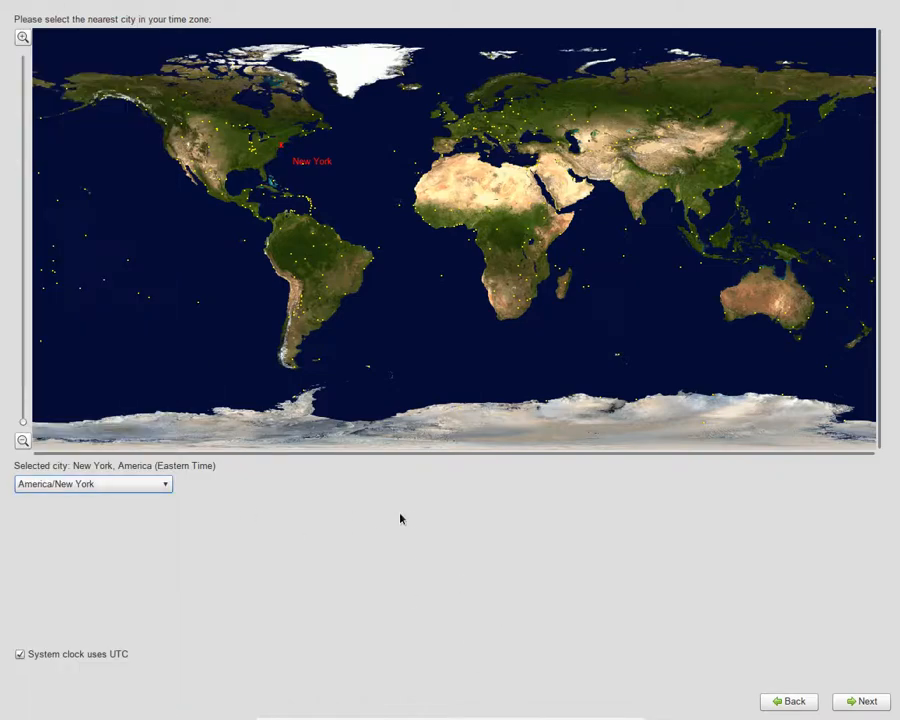
{"action": "left_click", "coordinate": [853, 701]}
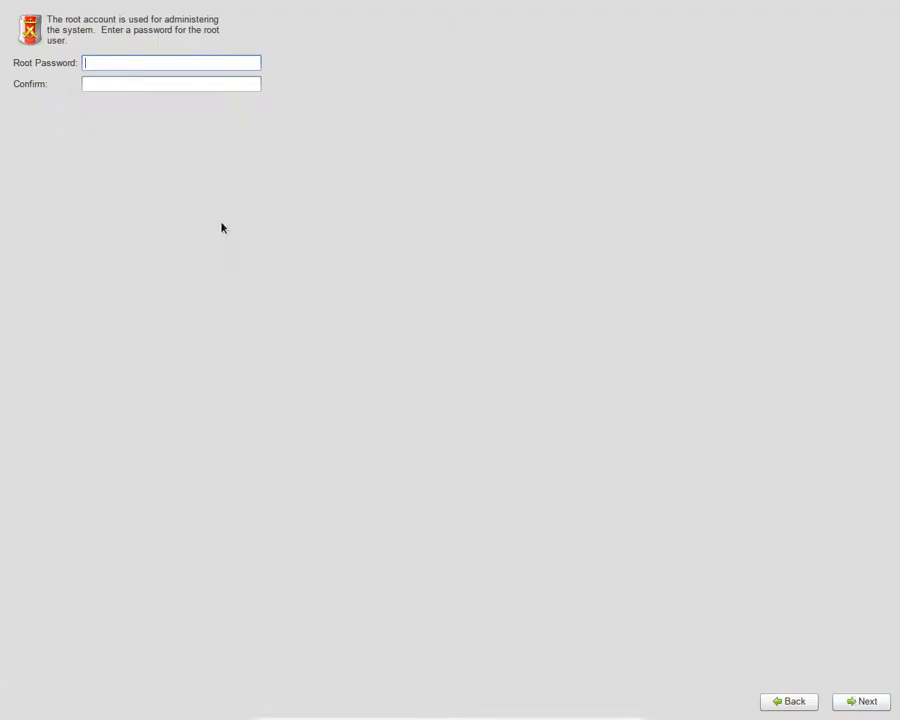
Enter and confirm the root password
{"action": "type", "text": "password12345"}
{"action": "key", "text": "Tab"}
{"action": "type", "text": "pas"}
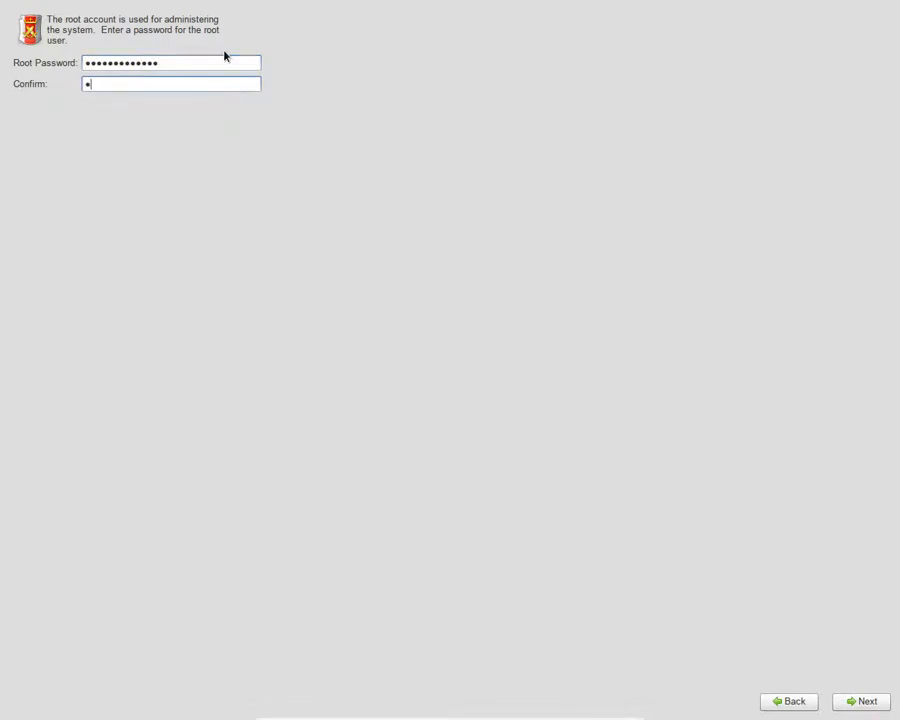
{"action": "type", "text": "sword12345"}
{"action": "left_click", "coordinate": [849, 701]}
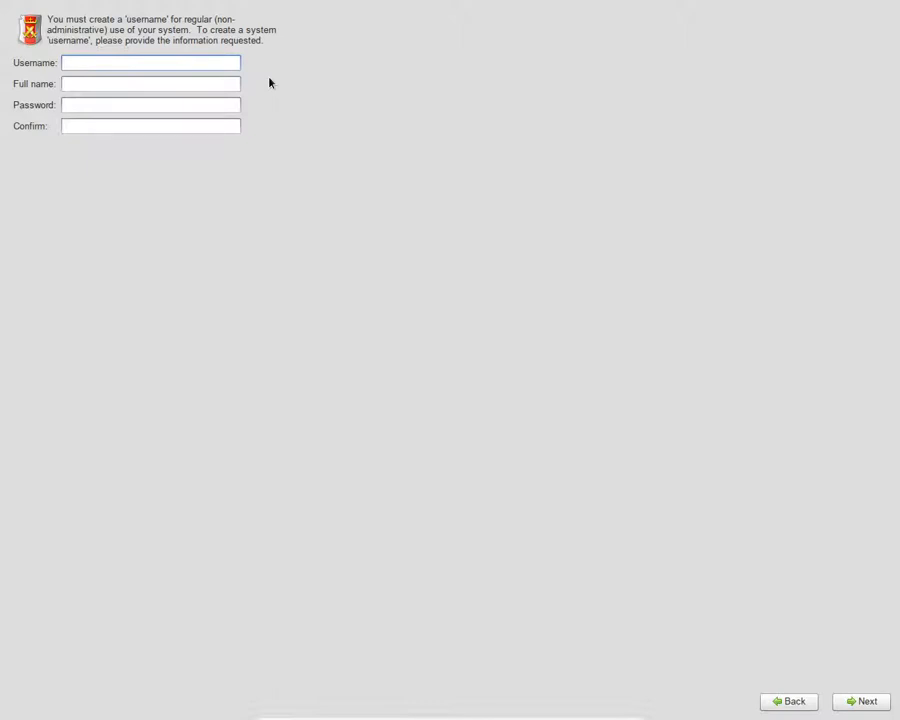
Create a user account with username, full name and password, accepting the weak-password warning
{"action": "type", "text": "aniket"}
{"action": "key", "text": "Tab"}
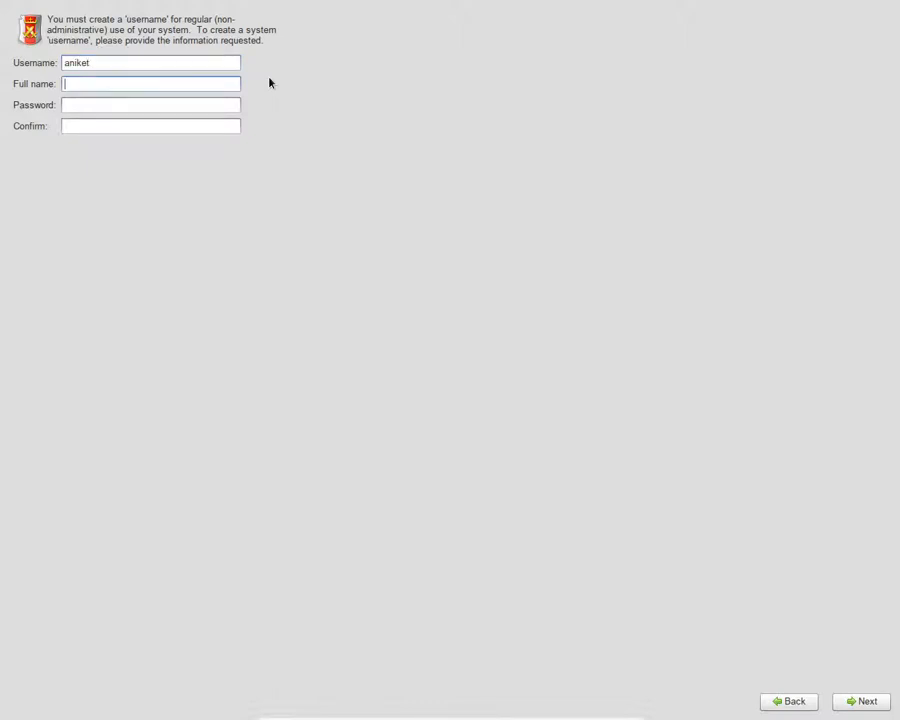
{"action": "type", "text": "Aniket Lamba"}
{"action": "key", "text": "Tab"}
{"action": "type", "text": "••••••••"}
{"action": "key", "text": "Tab"}
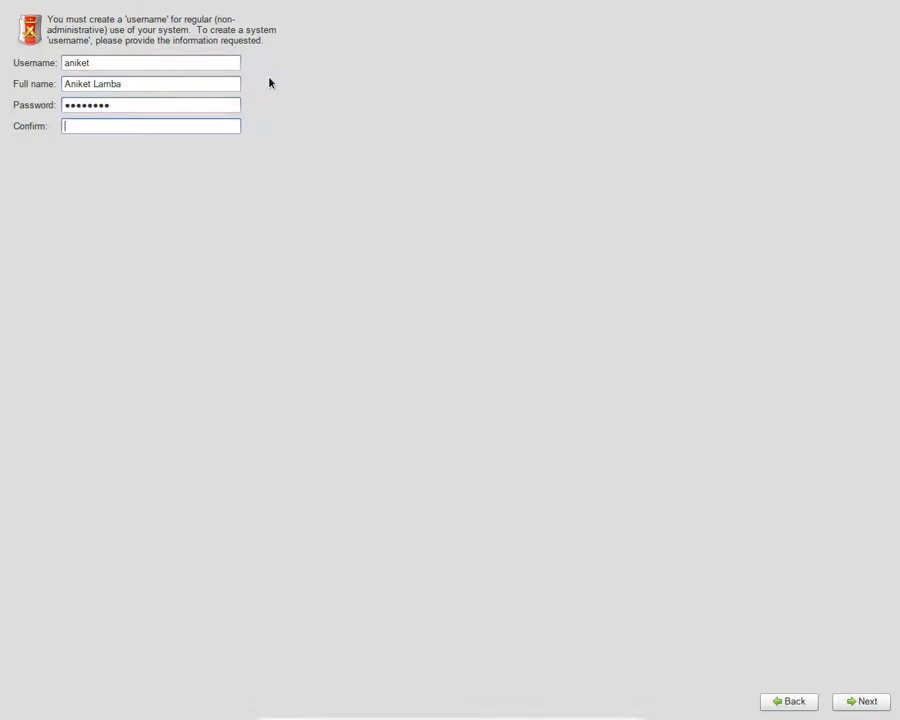
{"action": "type", "text": "••••••••"}
{"action": "left_click", "coordinate": [874, 700]}
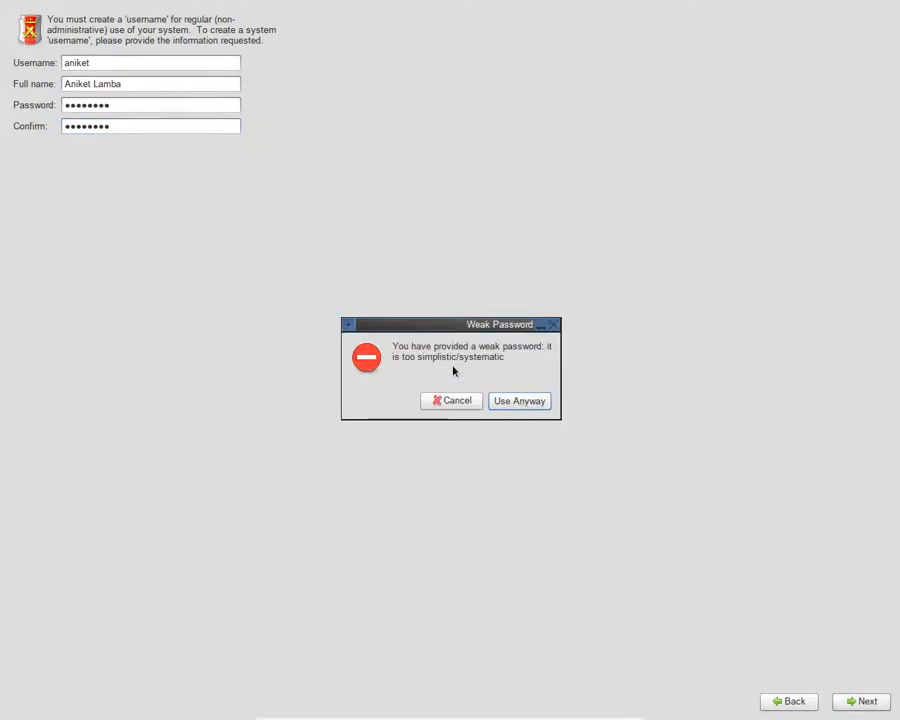
{"action": "left_click", "coordinate": [511, 414]}
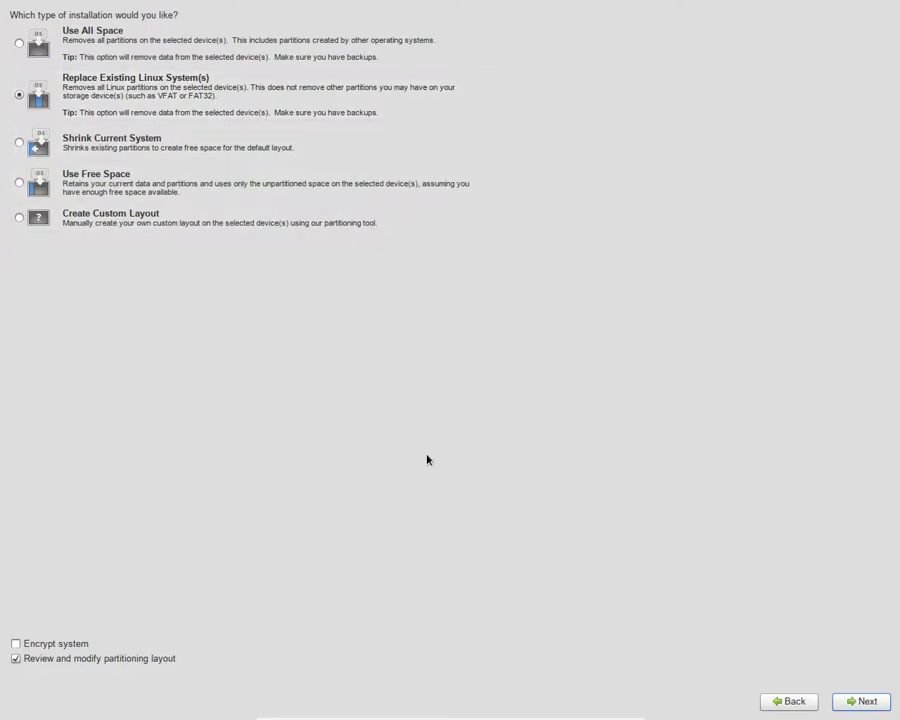
Accept the installation type and LVM layout, confirm formatting /dev/sda, and write the partitions
{"action": "left_click", "coordinate": [845, 698]}
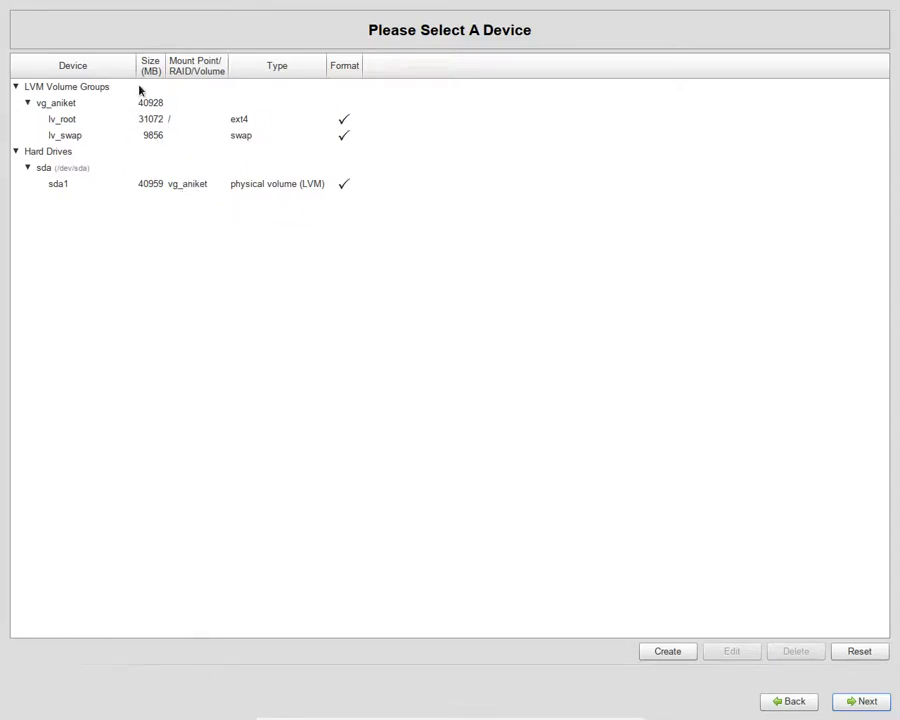
{"action": "left_click", "coordinate": [873, 707]}
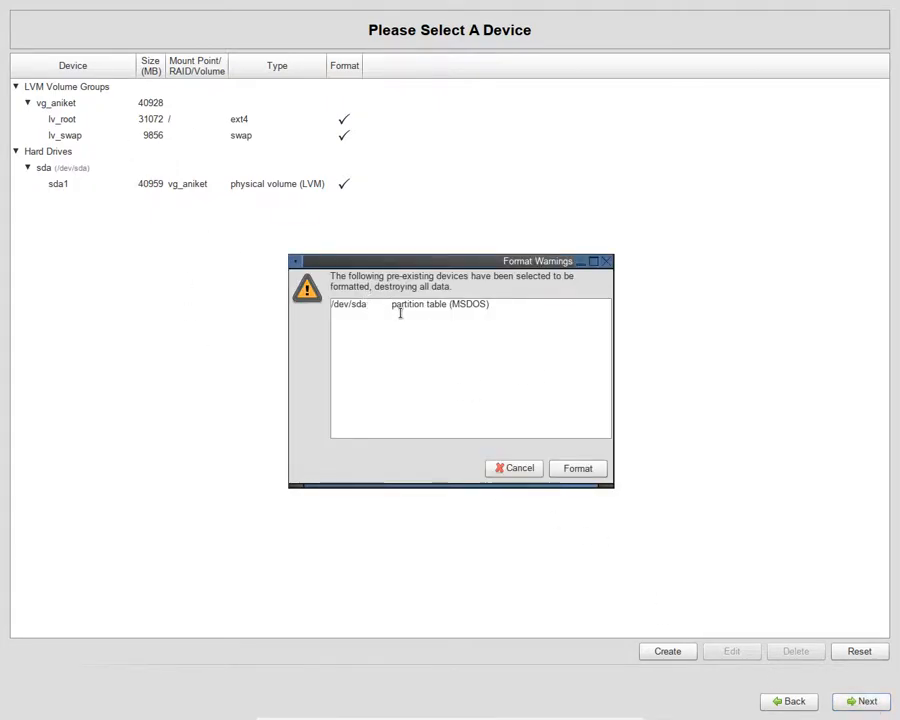
{"action": "left_click", "coordinate": [577, 465]}
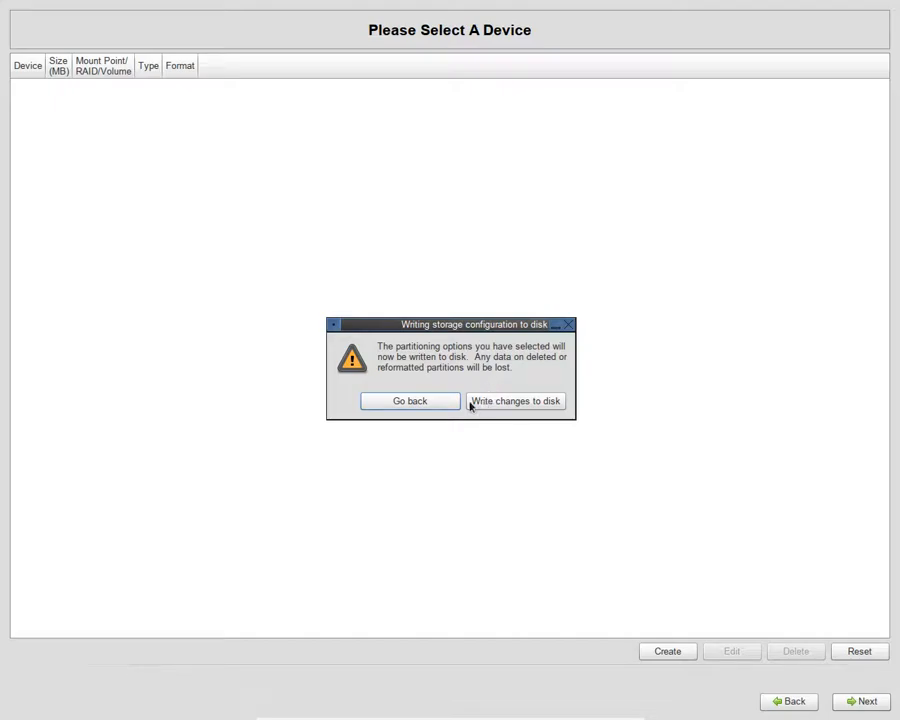
{"action": "left_click", "coordinate": [520, 401]}
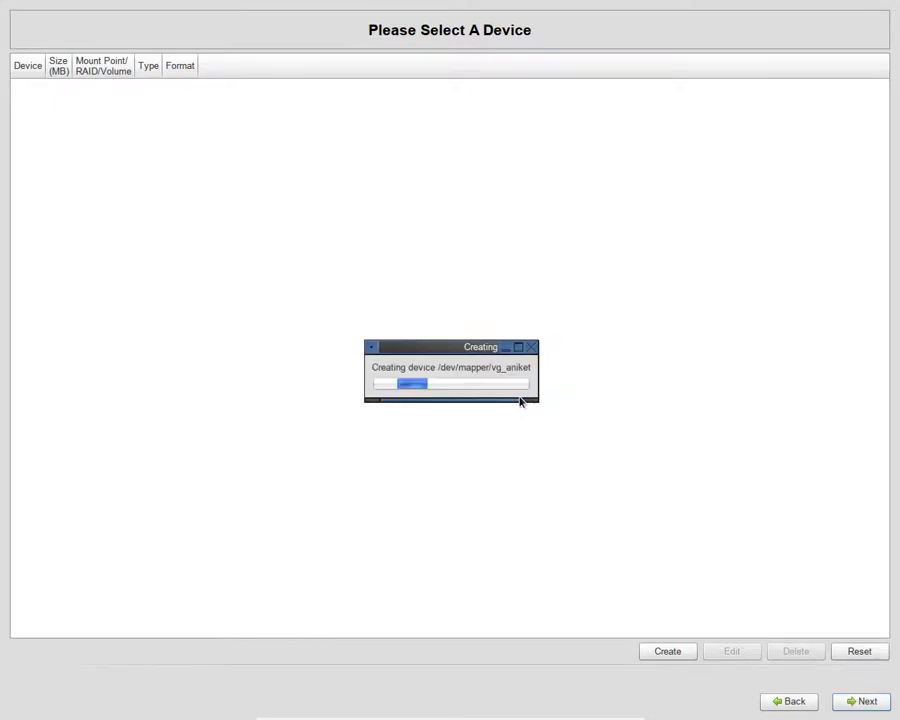